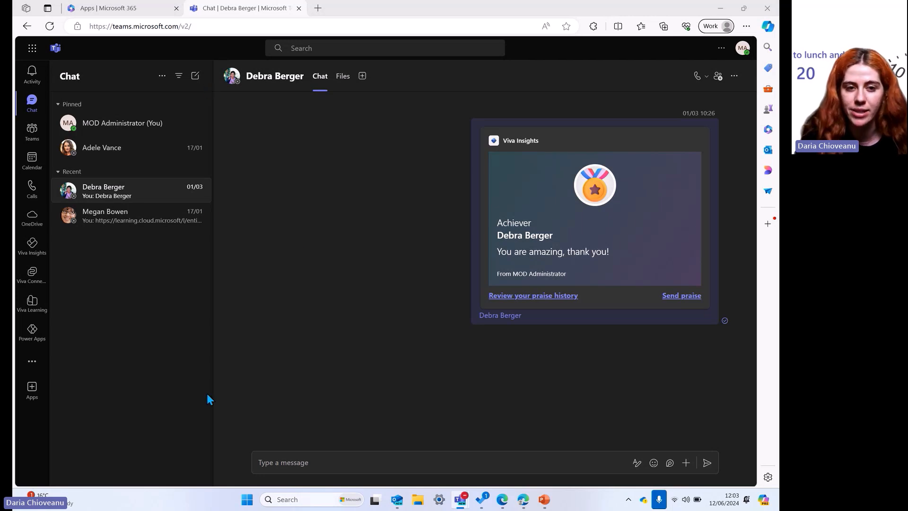
- Start a group chat with the Retail Manager, the Marketing Manager, the Marketing Assistant and one further colleague from the suggested contacts
click(194, 77)
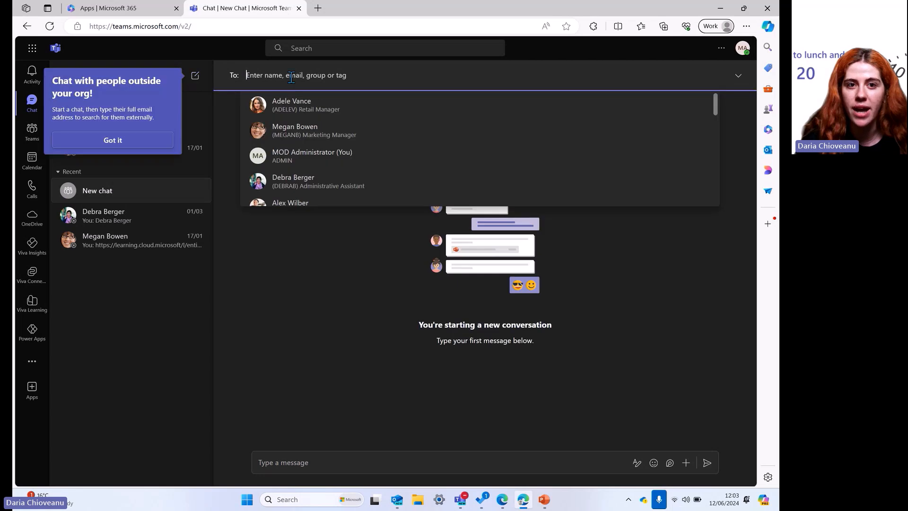
click(113, 140)
click(296, 103)
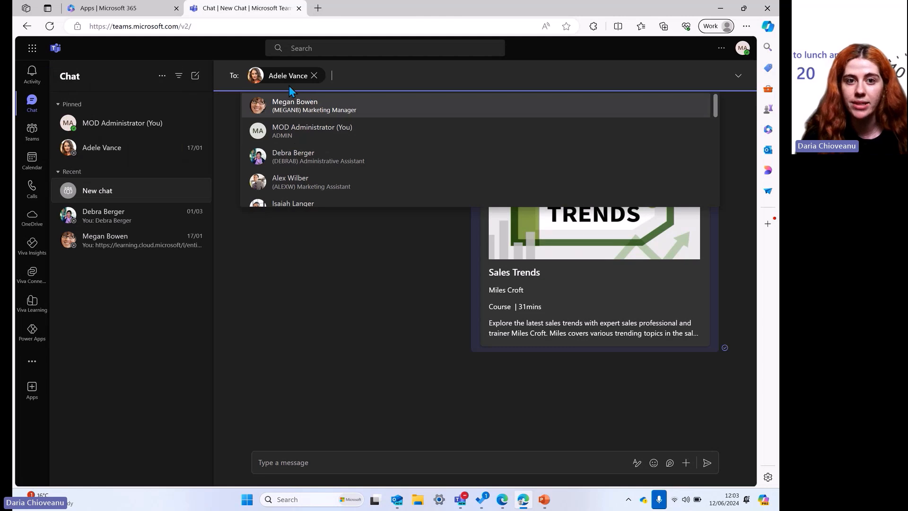
click(297, 103)
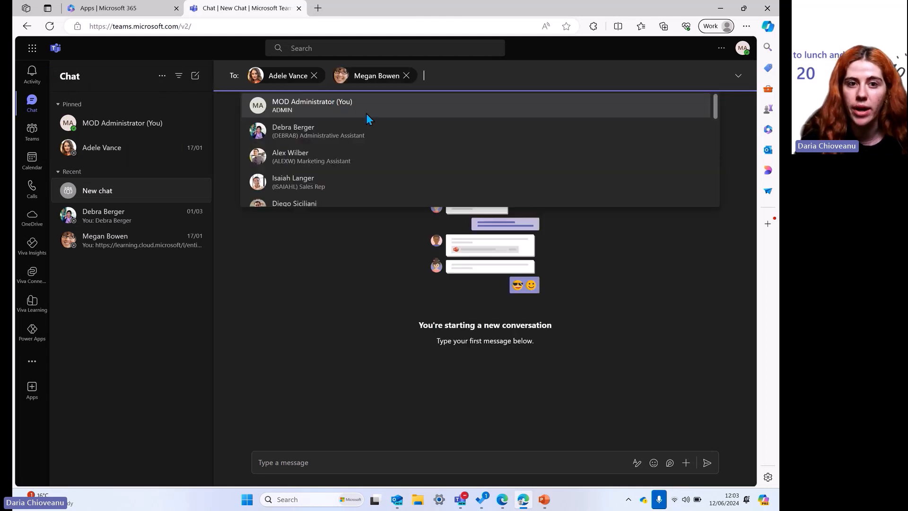
click(327, 158)
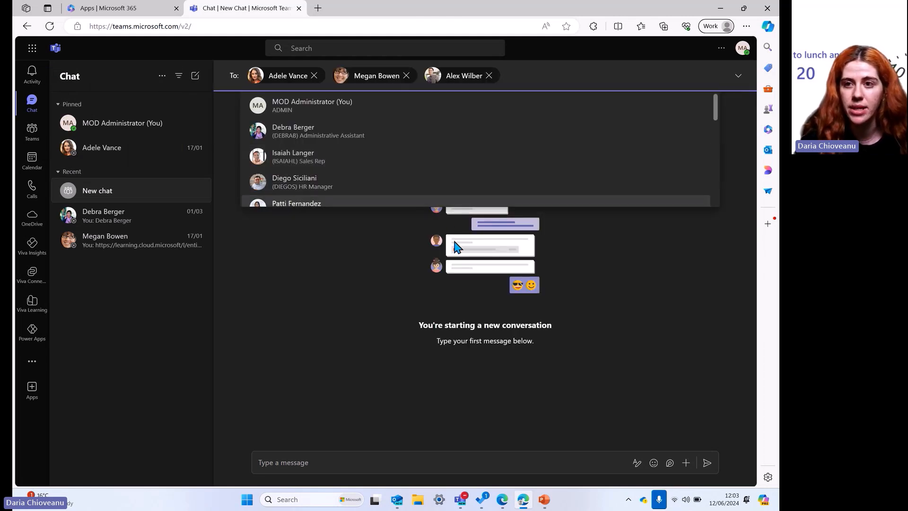
click(564, 290)
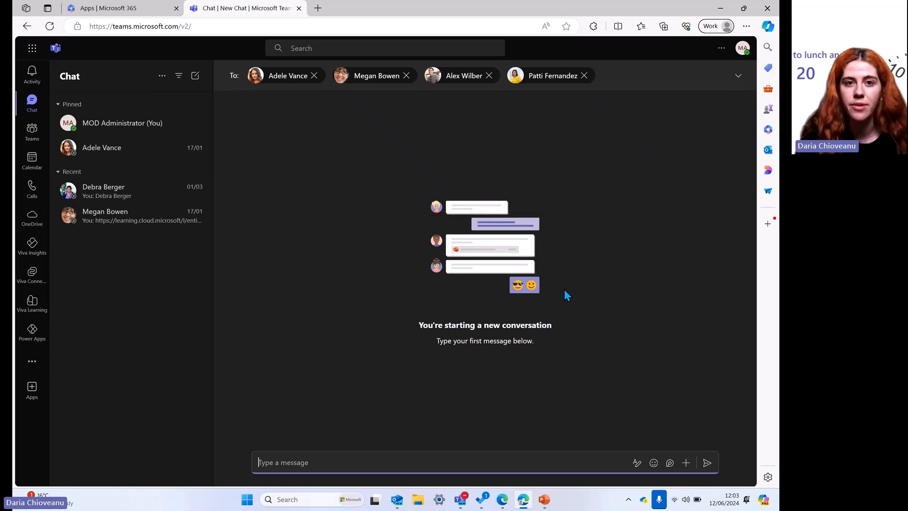
click(489, 332)
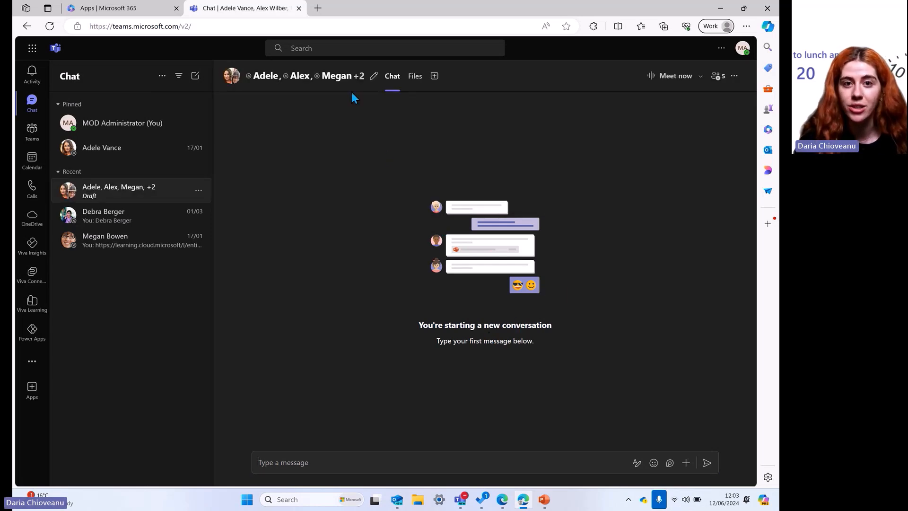
- Remove the last-listed colleague from the group chat and review the remaining participants
click(717, 75)
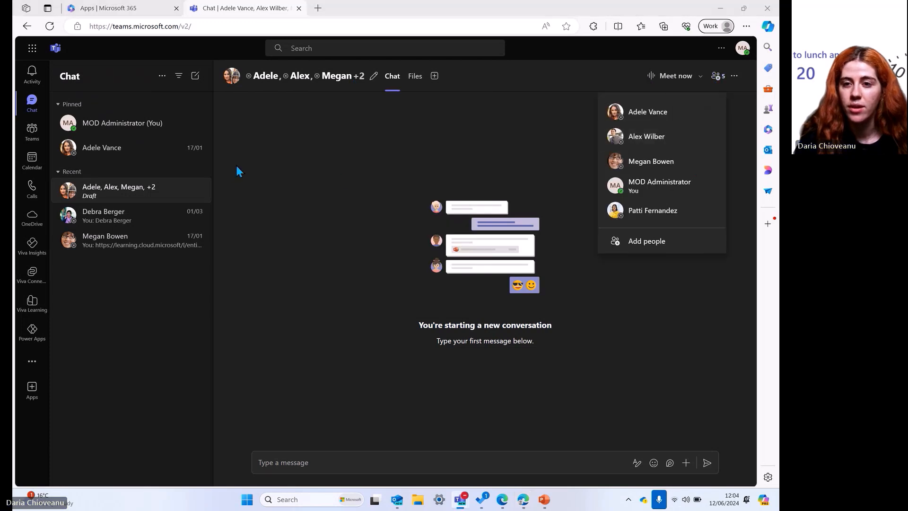
click(714, 210)
click(498, 280)
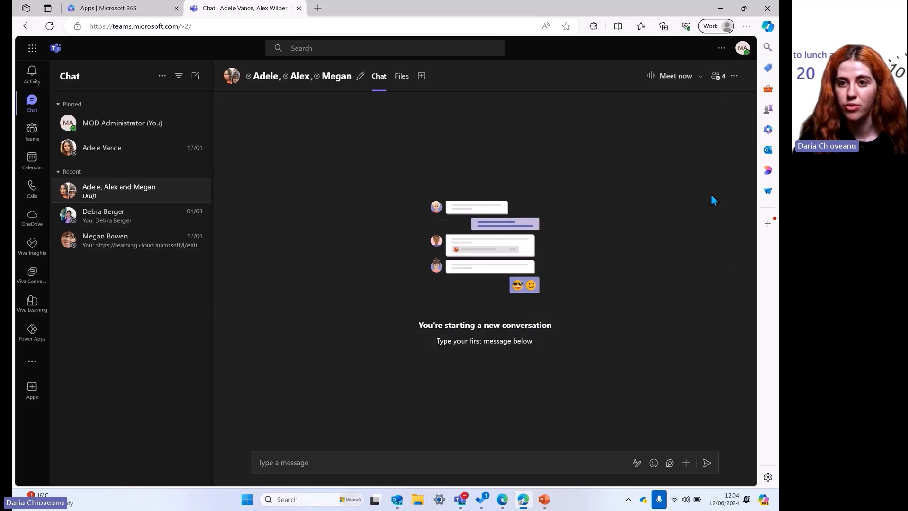
click(719, 77)
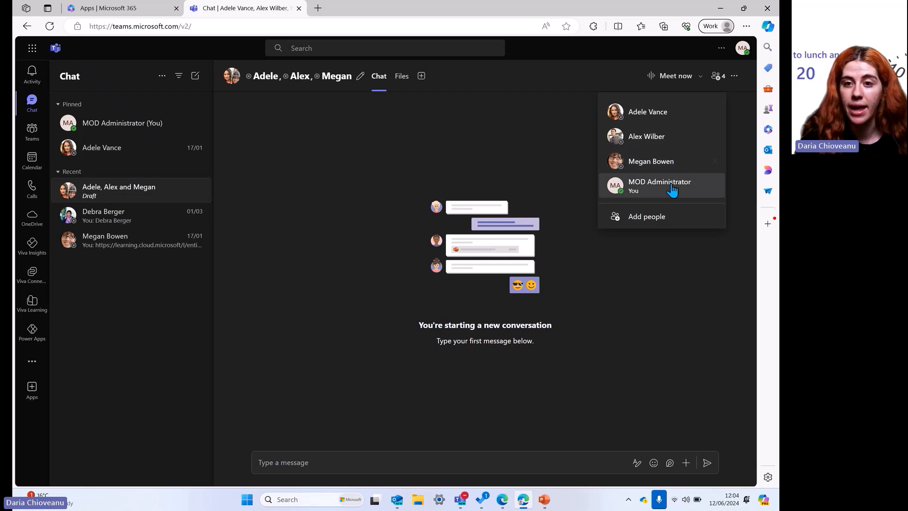
click(421, 131)
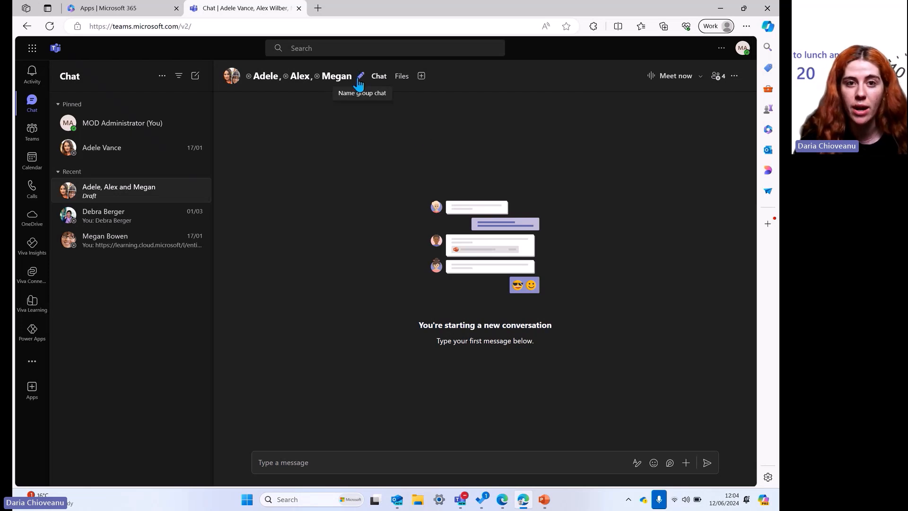
- Name the group chat "Early in Career Event Planning Squad"
click(359, 82)
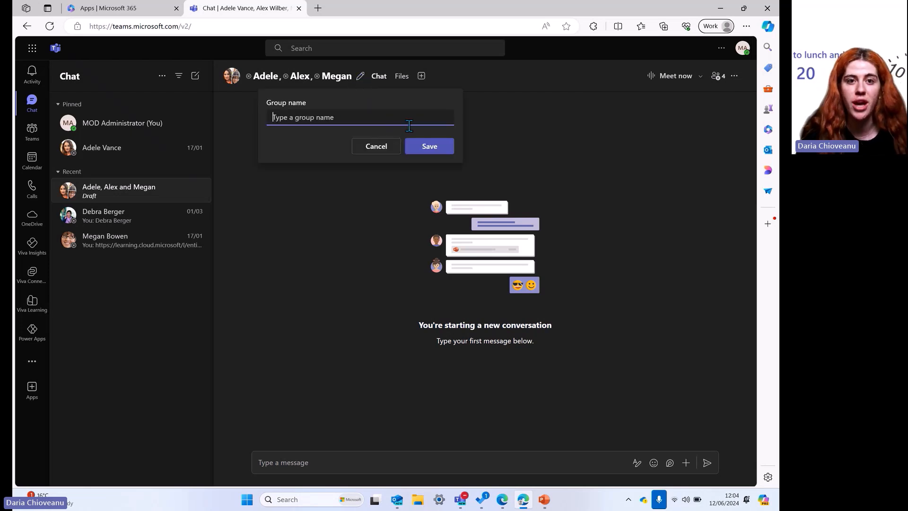
text(Early )
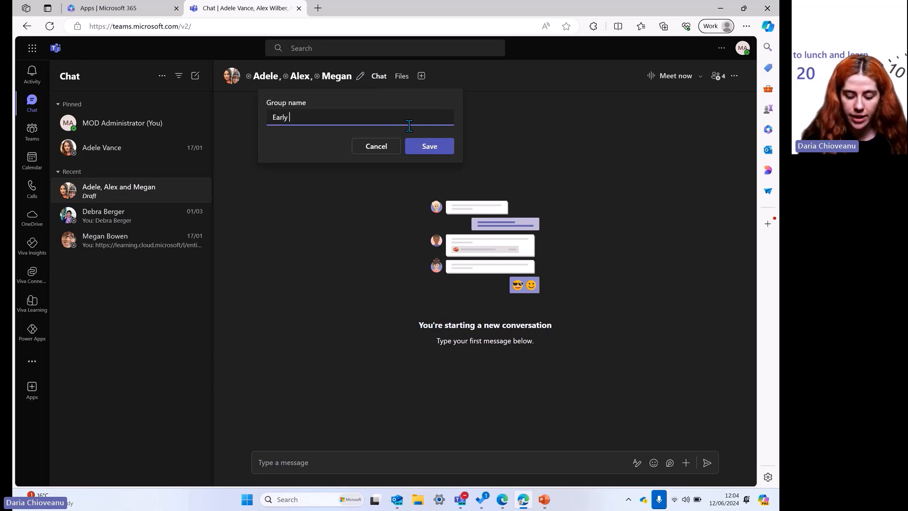
text(in Career Event )
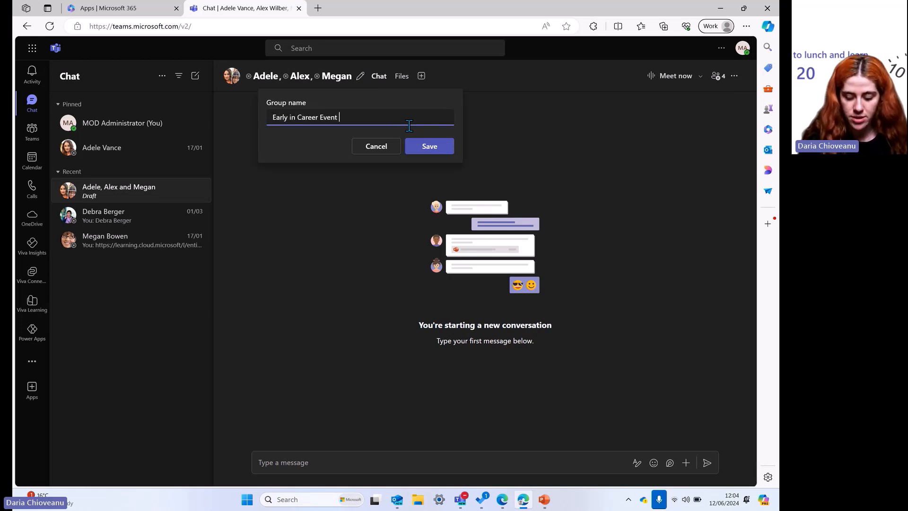
text(Planning Squad)
key(Return)
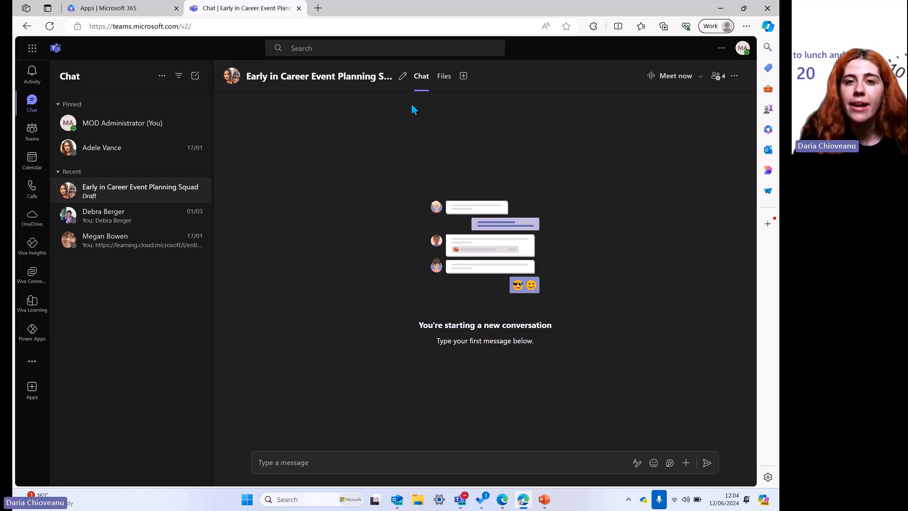
- Send the message "Hi All" with a smiley emoji to the group chat
click(491, 453)
text(Hi All :))
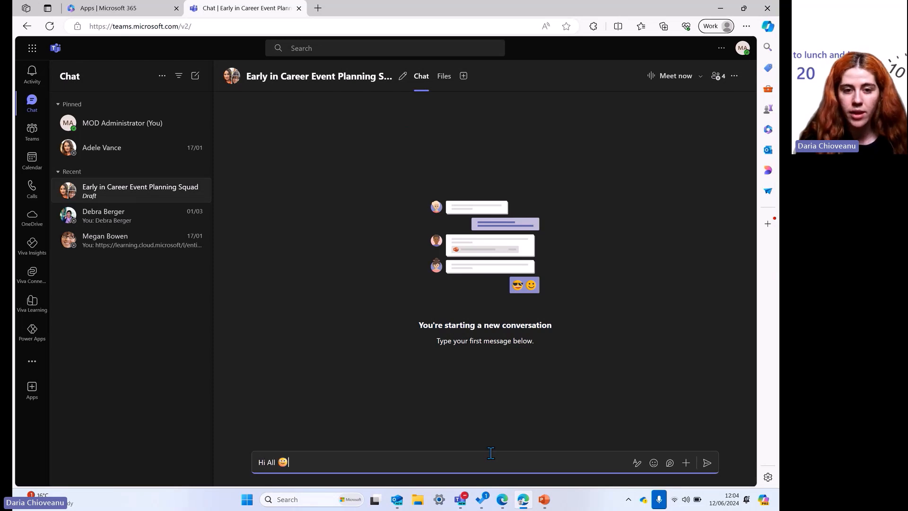
key(Return)
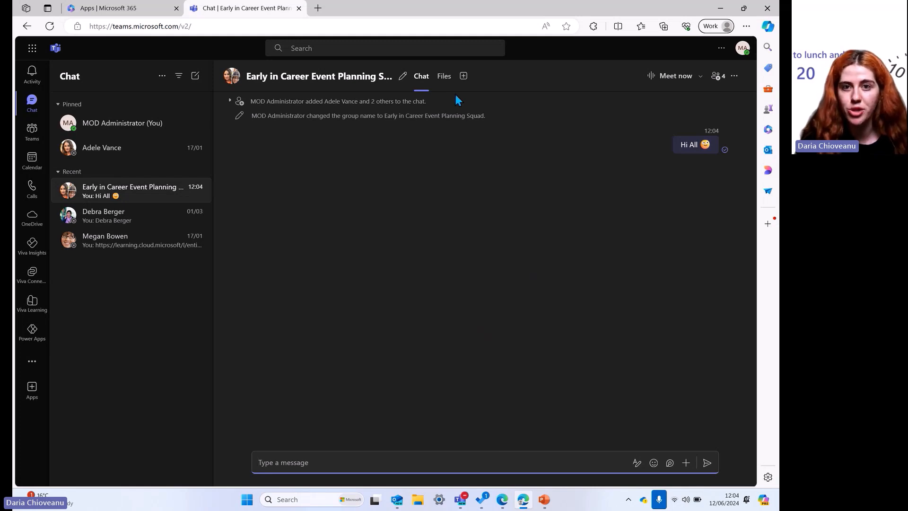
- Look at the group chat's shared files area and the full set of apps that can be added, and return to the conversation
click(449, 81)
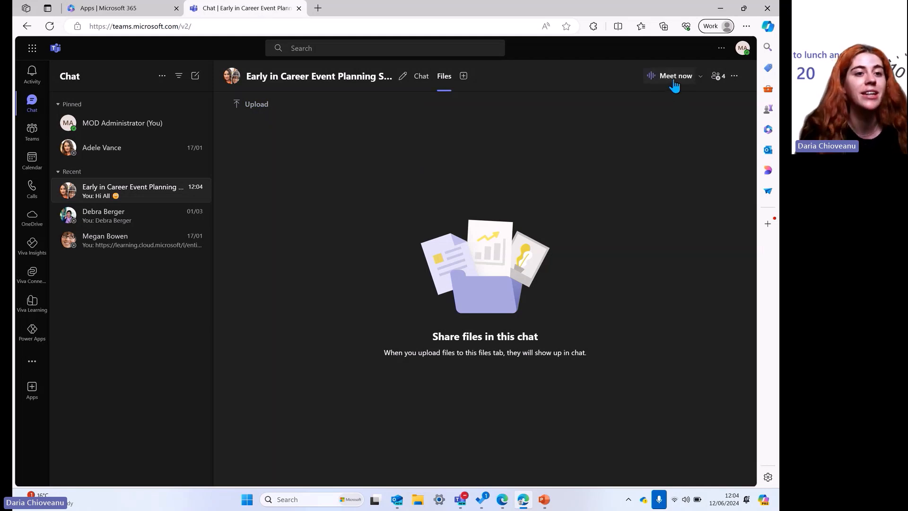
click(464, 77)
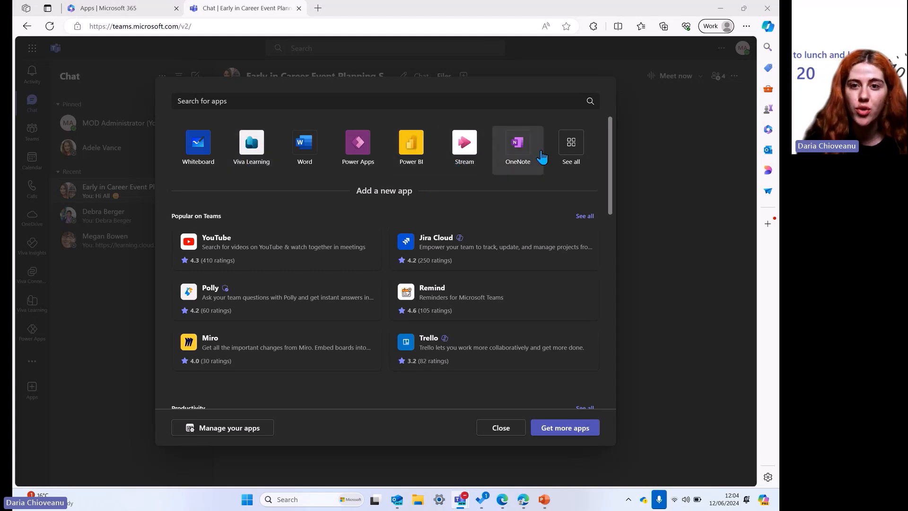
click(570, 148)
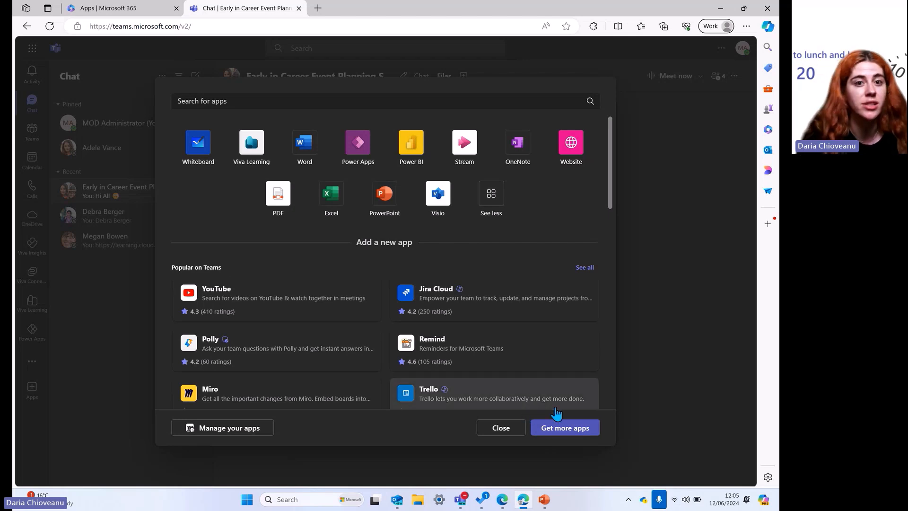
click(651, 238)
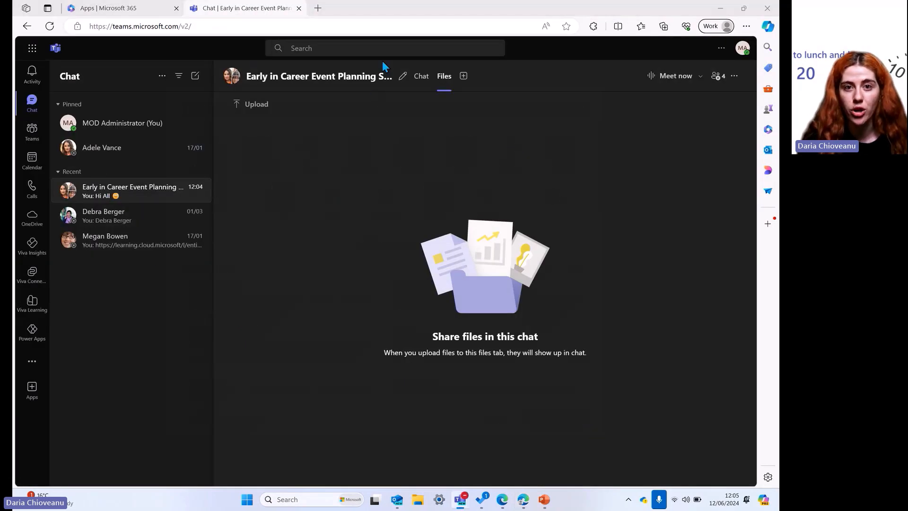
click(421, 77)
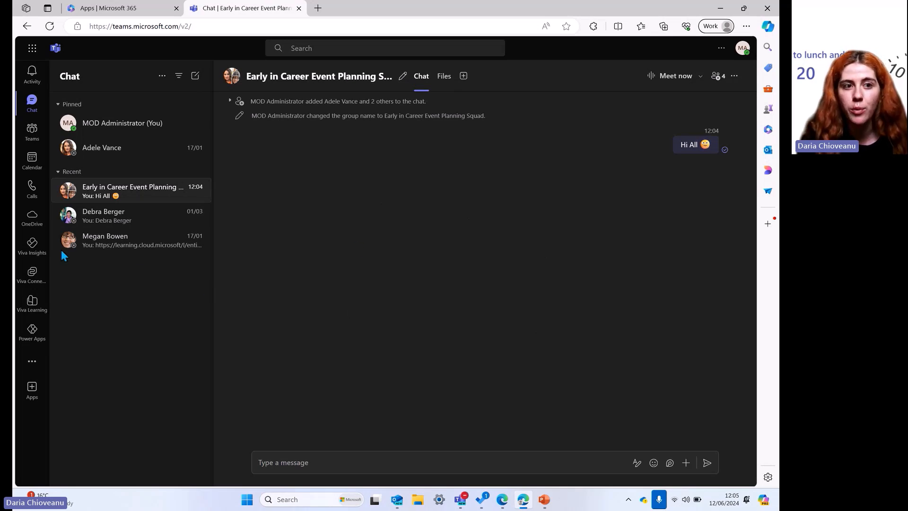
- Browse the list of teams, viewing the channels of U.S. Sales and collapsing U.S. Sales and Mark 8 Project Team
click(27, 140)
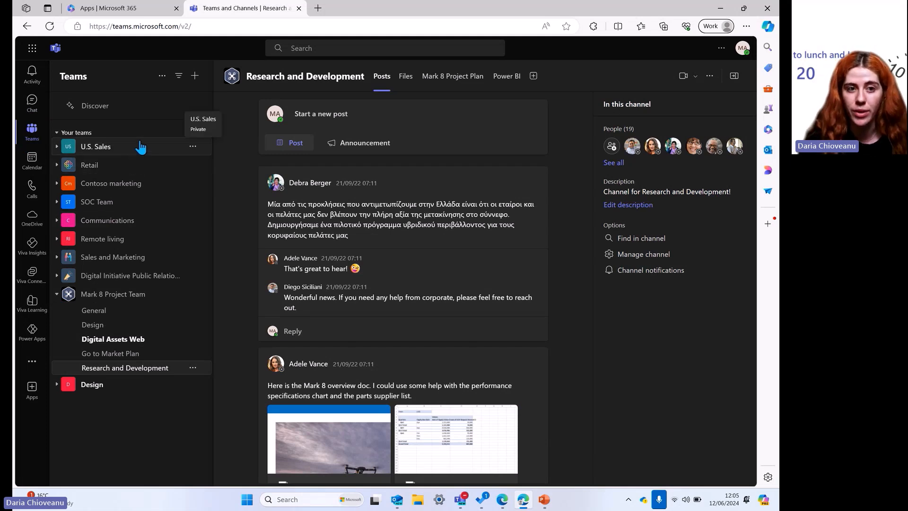
click(122, 148)
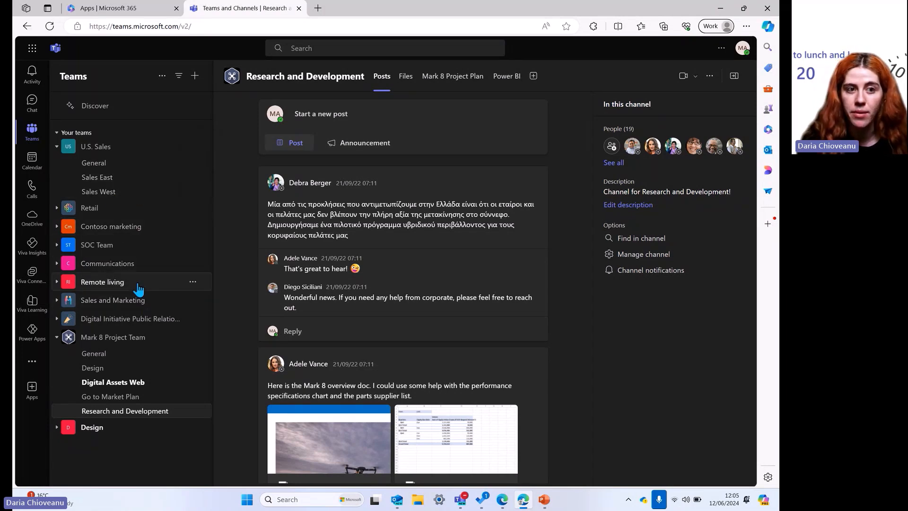
click(90, 146)
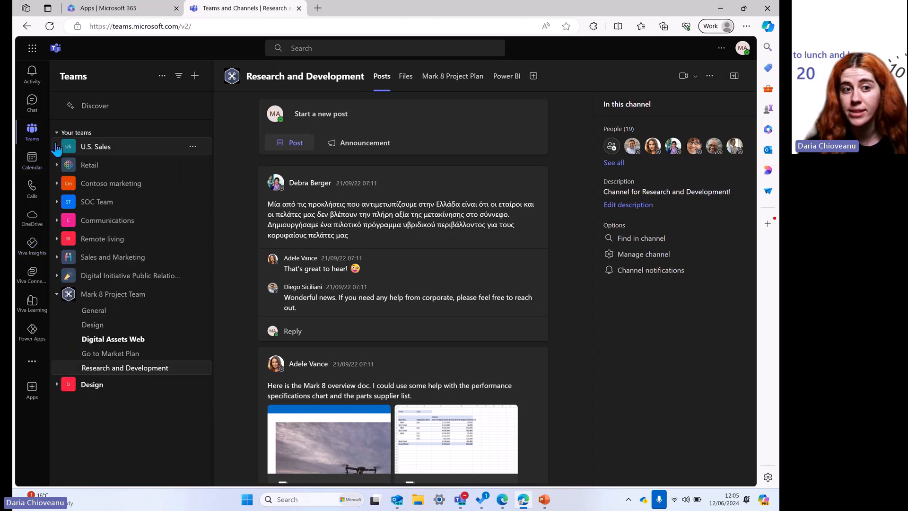
click(57, 294)
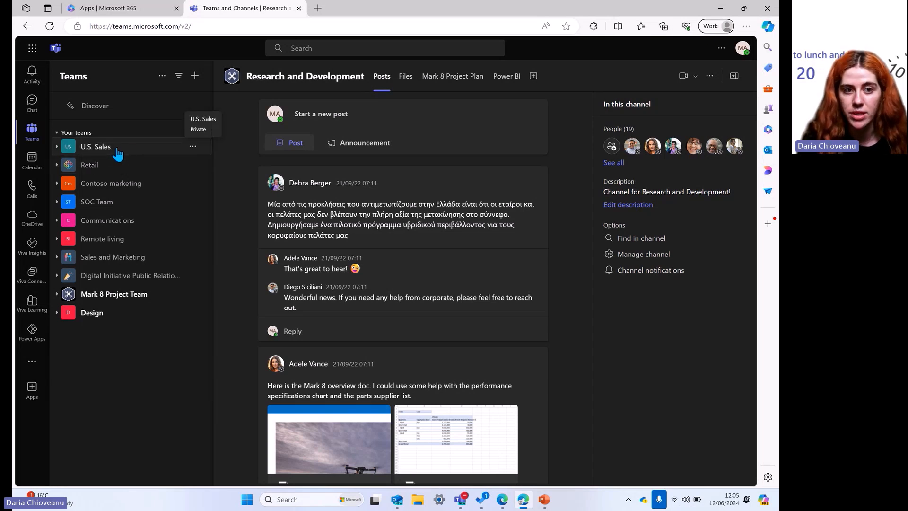
click(138, 149)
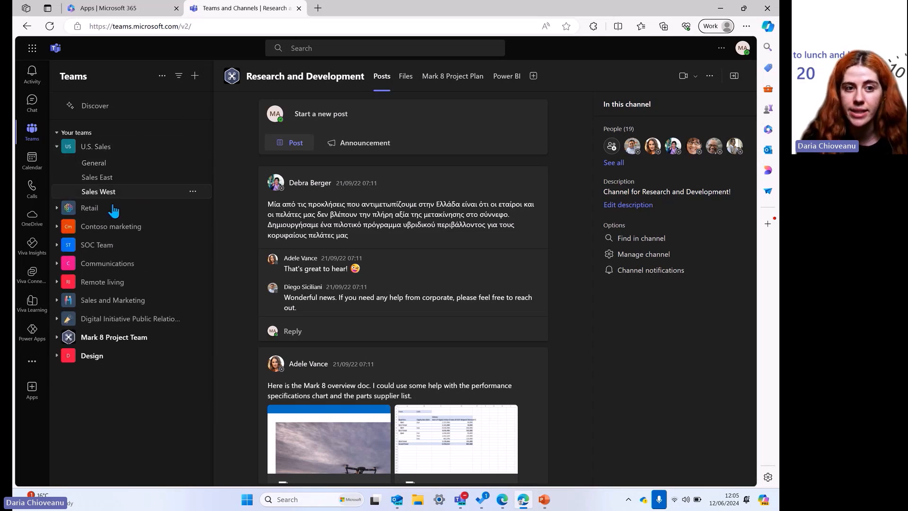
click(130, 156)
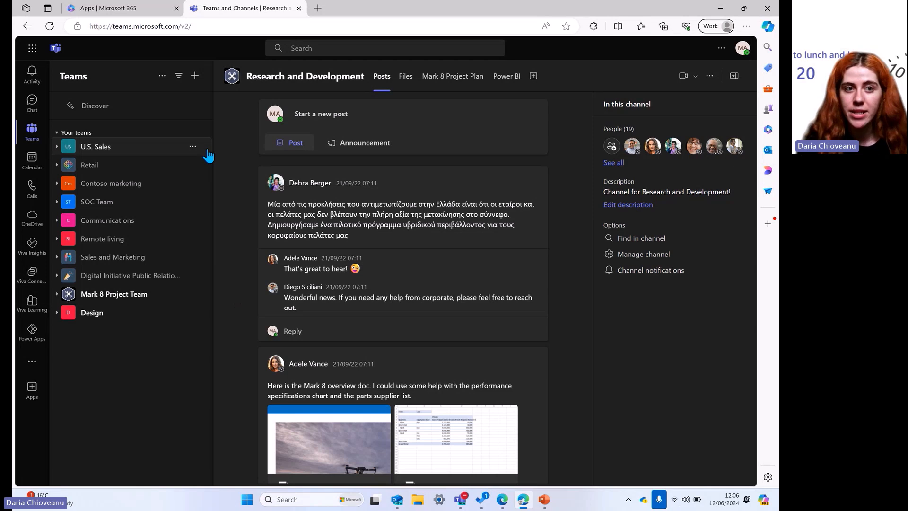
- Examine the channel creation form and the teams a channel can be added to, leaving without creating one
click(195, 77)
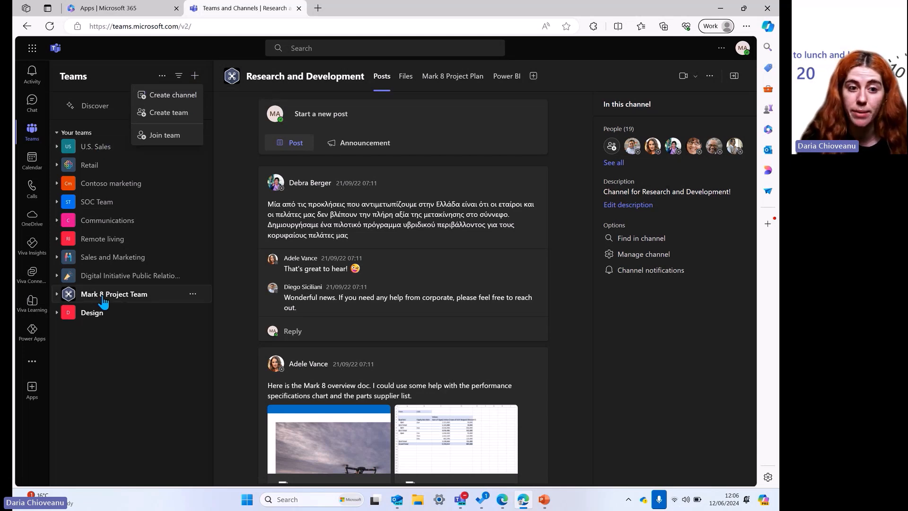
click(166, 95)
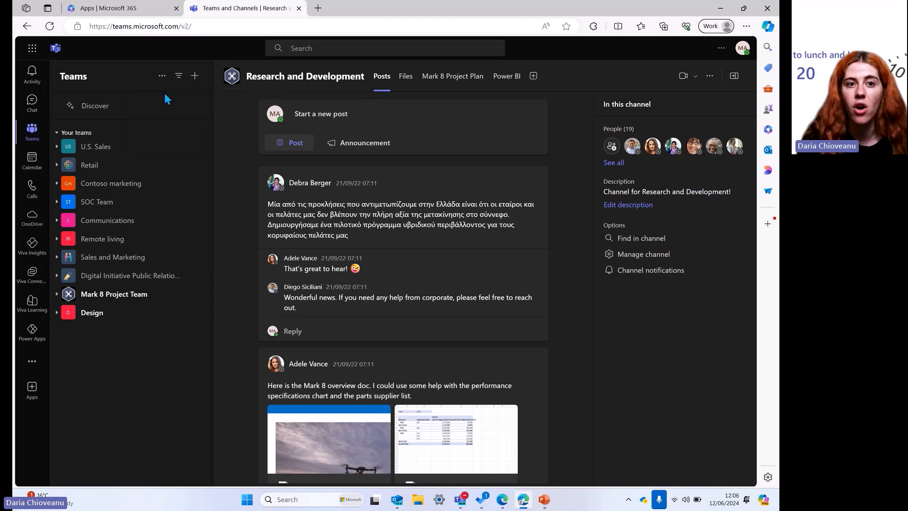
click(263, 173)
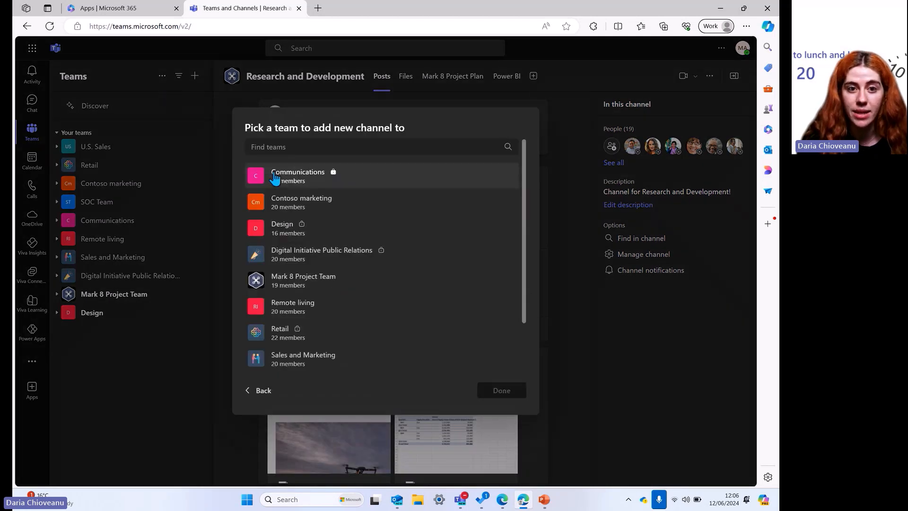
scroll(301, 318, down, 2)
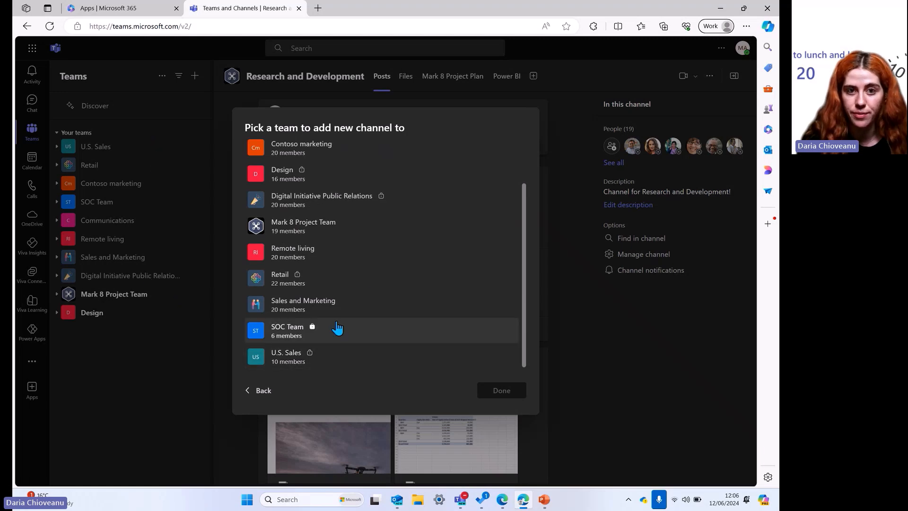
scroll(331, 340, up, 3)
click(256, 391)
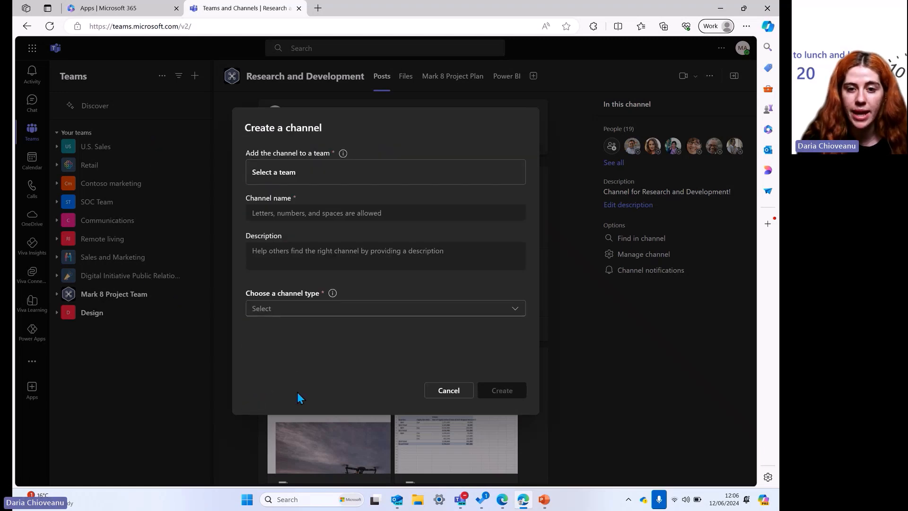
click(446, 388)
- Open the page for joining a team and activate the join code field
click(196, 77)
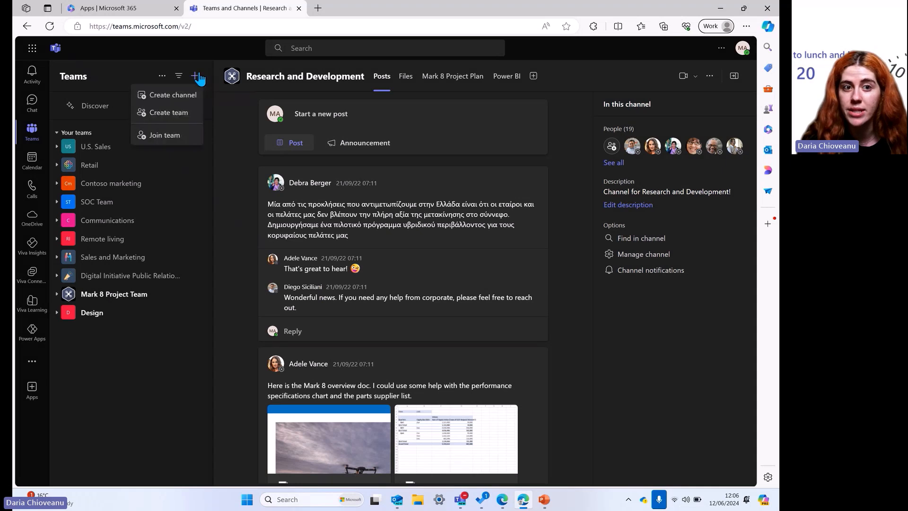
click(191, 137)
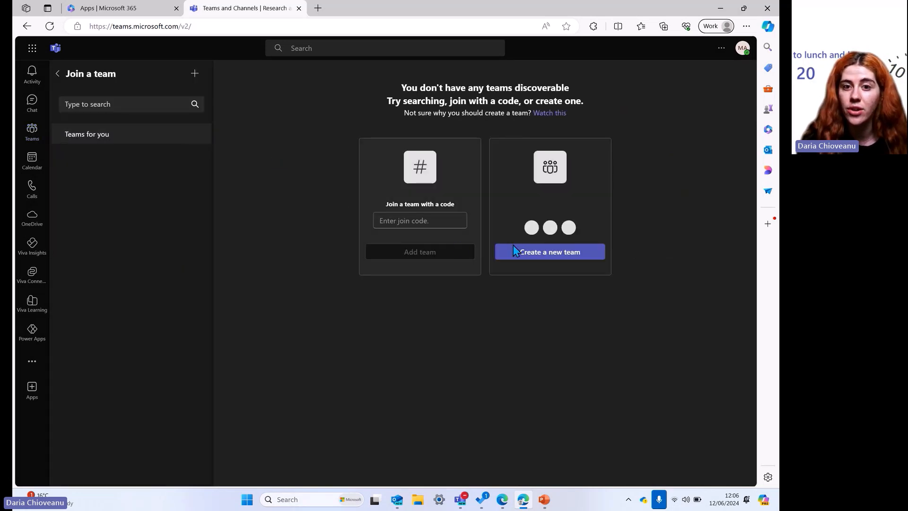
click(451, 225)
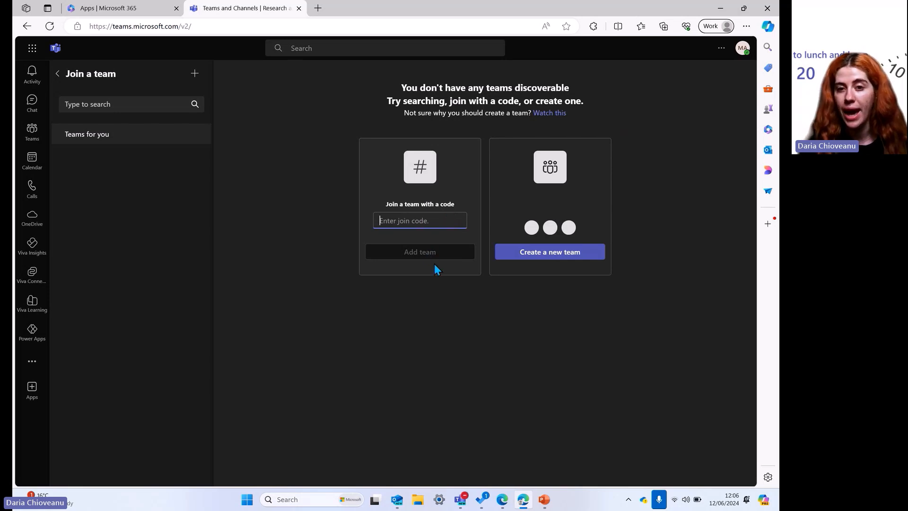
- Leave the join page and start creating a team from scratch named "Early in Career Event - August 2024"
click(64, 80)
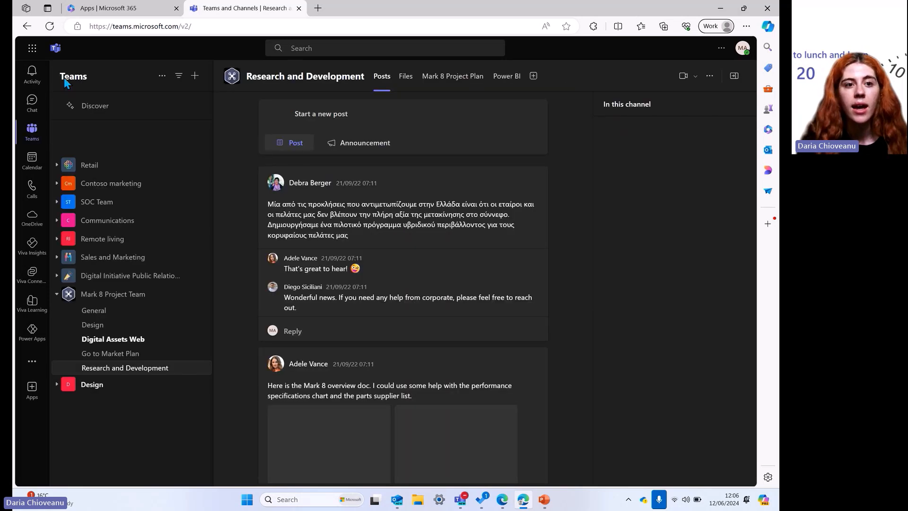
click(195, 75)
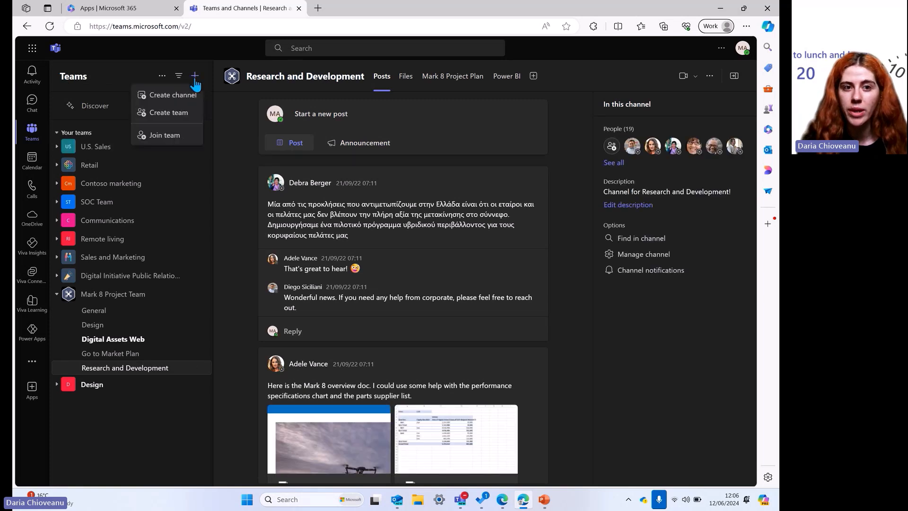
click(177, 112)
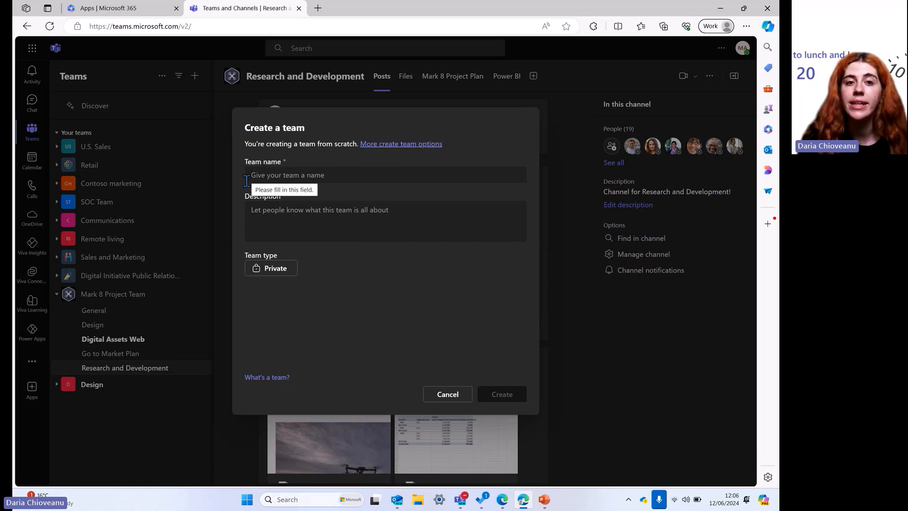
click(292, 177)
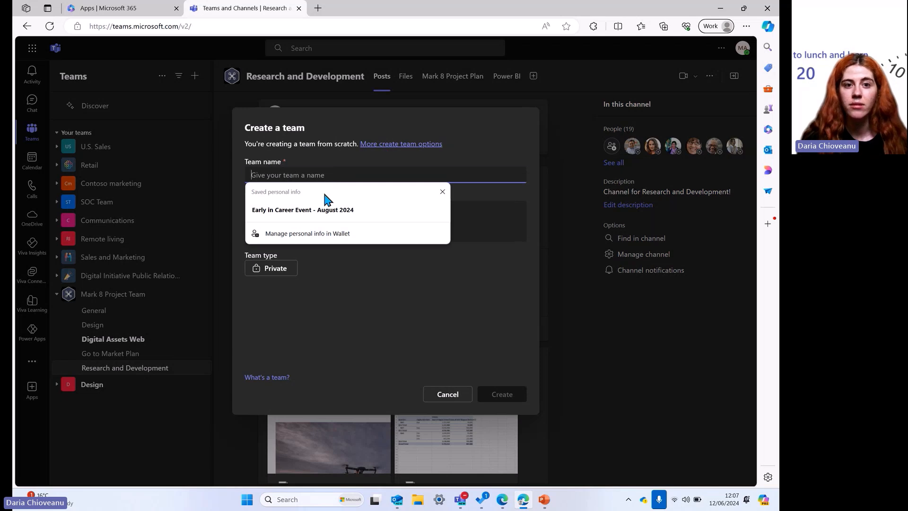
click(301, 216)
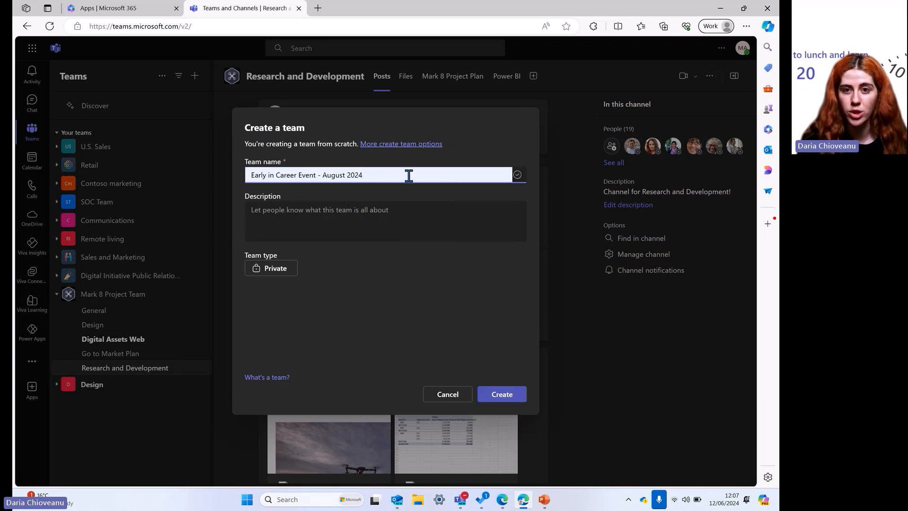
drag(385, 173, 413, 172)
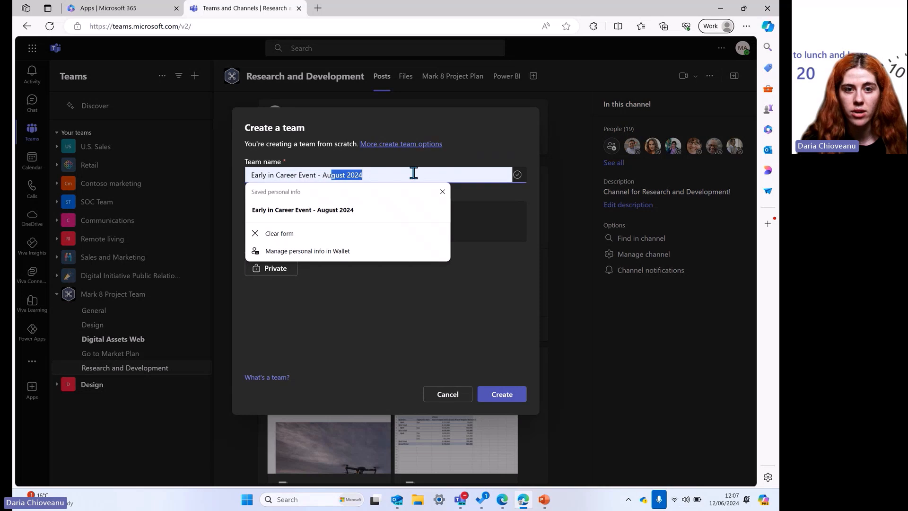
click(443, 191)
- Enter the team description "This team is created with the purpose of planning the early in career event in August 2024."
click(364, 213)
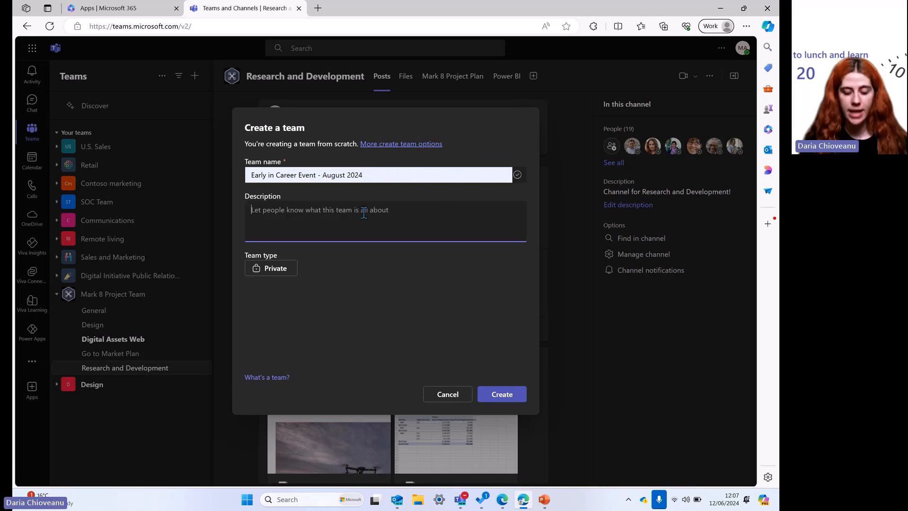
text(This team os)
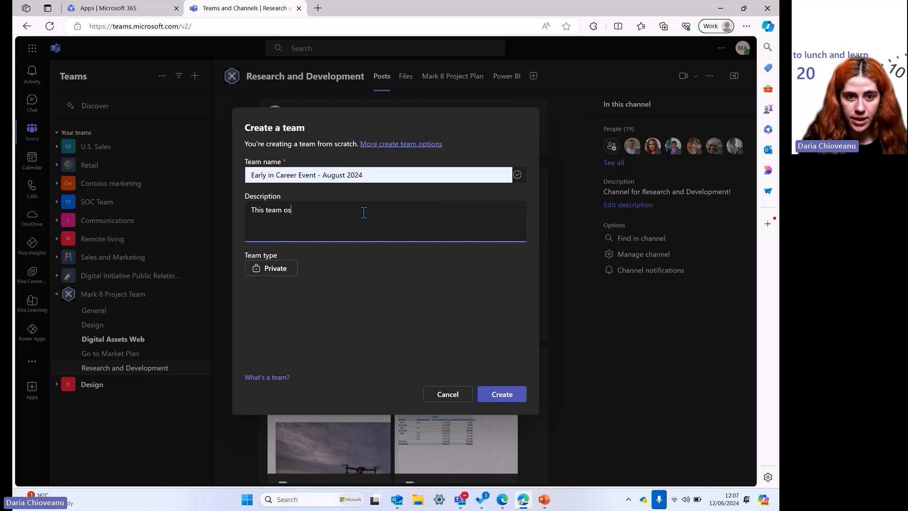
key(BackSpace)
key(BackSpace)
text(is creat)
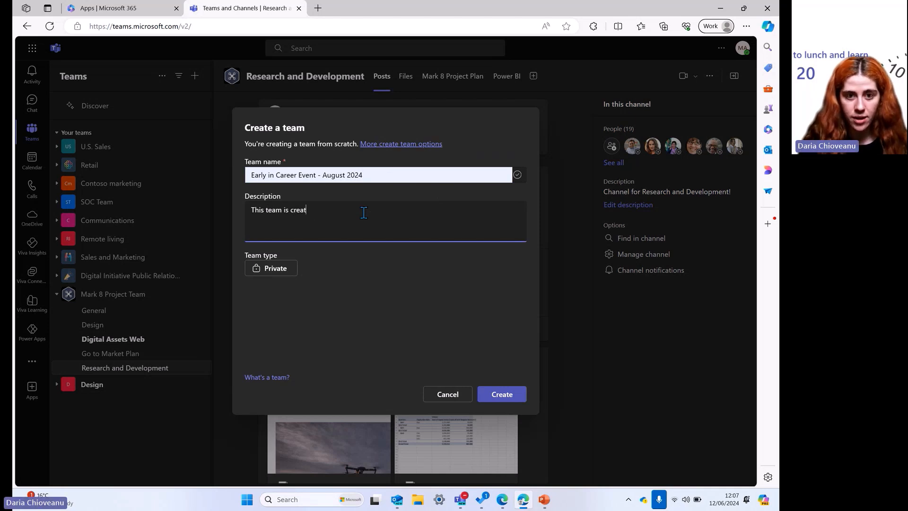
text(ed for the pupo)
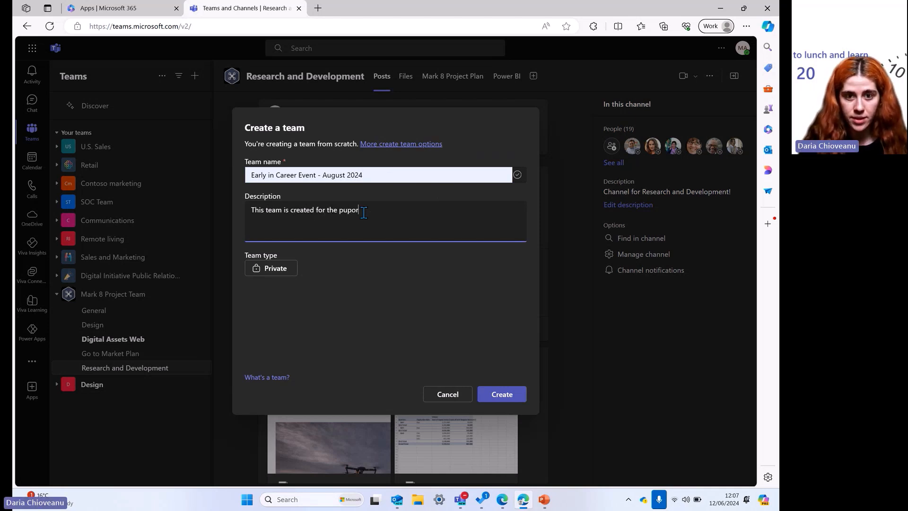
text(r)
key(BackSpace)
key(BackSpace)
key(BackSpace)
key(BackSpace)
key(BackSpace)
key(BackSpace)
key(BackSpace)
key(BackSpace)
key(BackSpace)
key(BackSpace)
key(BackSpace)
key(BackSpace)
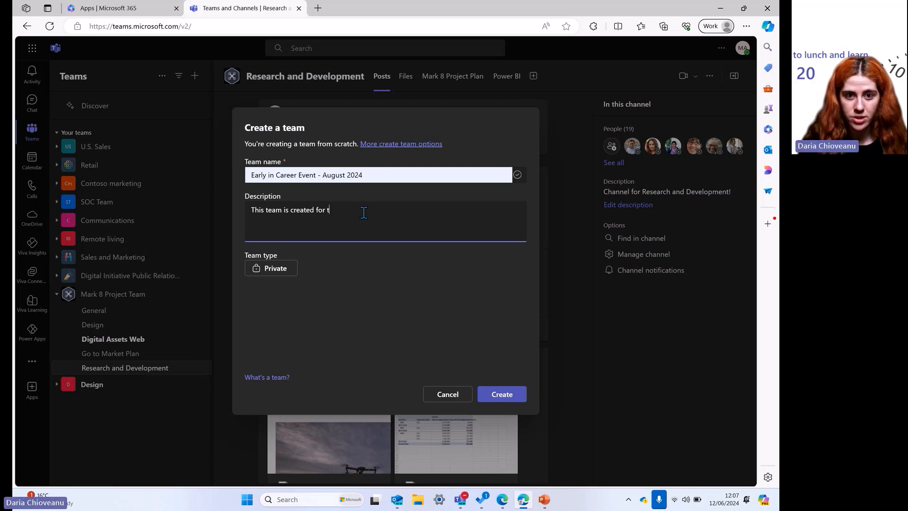
text(with the pour)
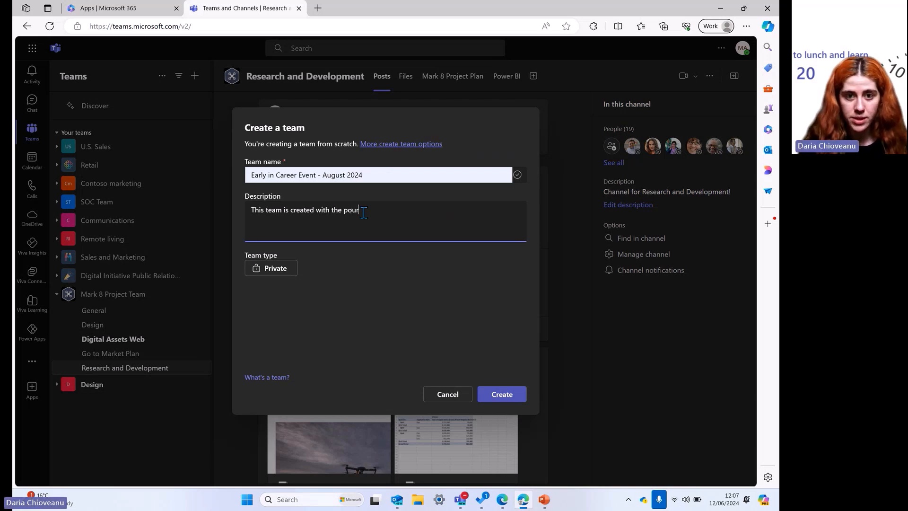
text(urpose of planning the e)
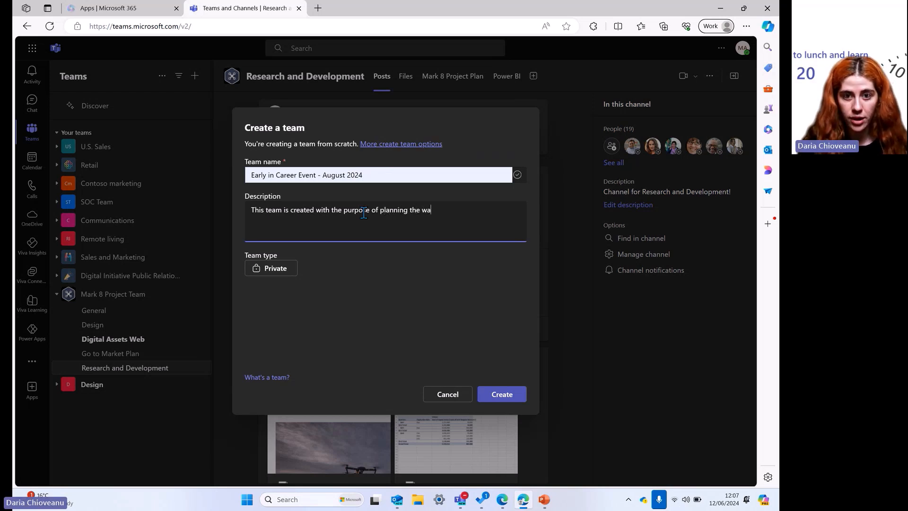
text(arly in  are)
key(BackSpace)
key(BackSpace)
key(BackSpace)
key(BackSpace)
text(career eent)
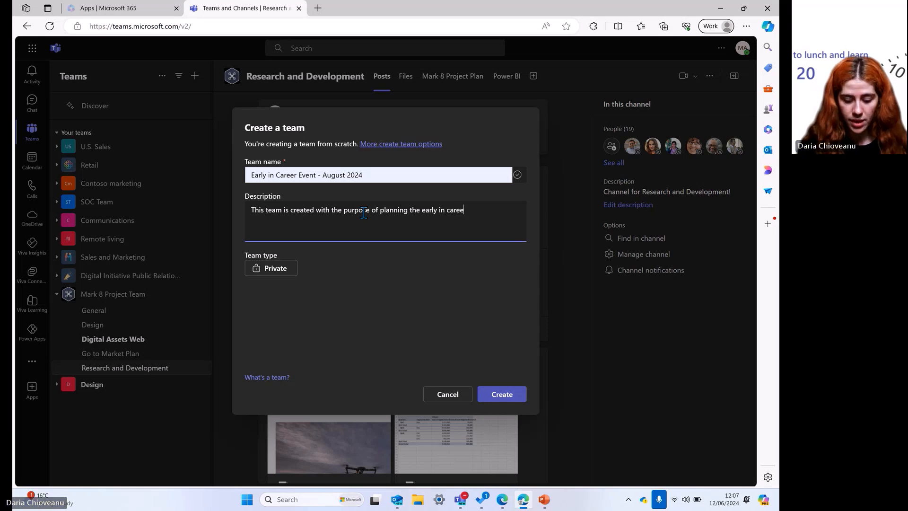
key(BackSpace)
text(vent in August 2024.)
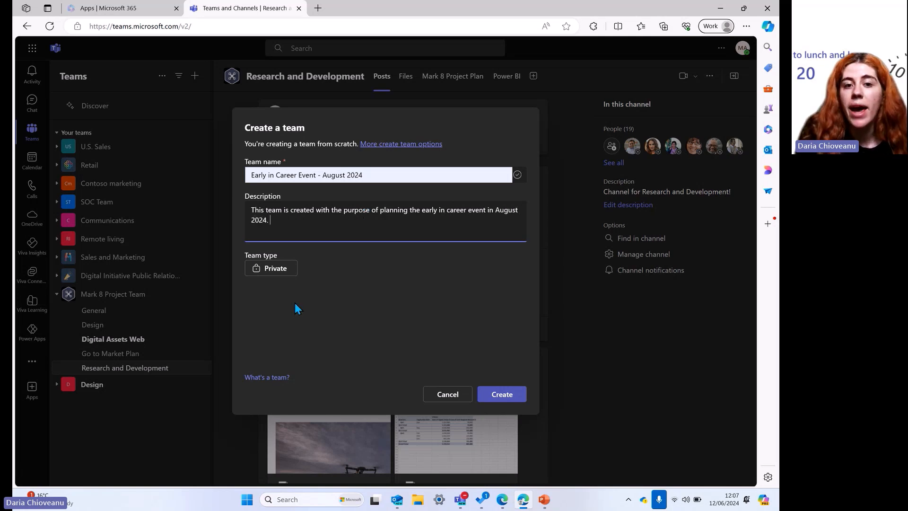
- Choose Private as the team type and create the team
click(283, 274)
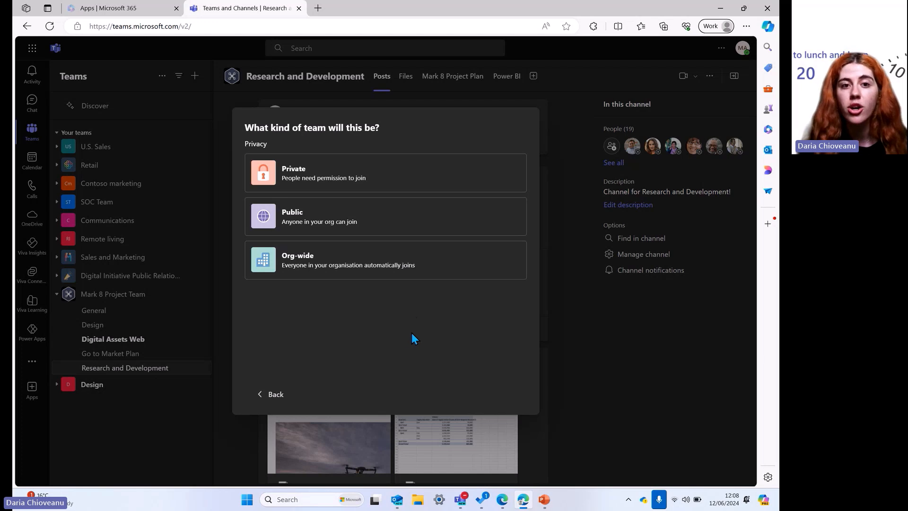
click(385, 176)
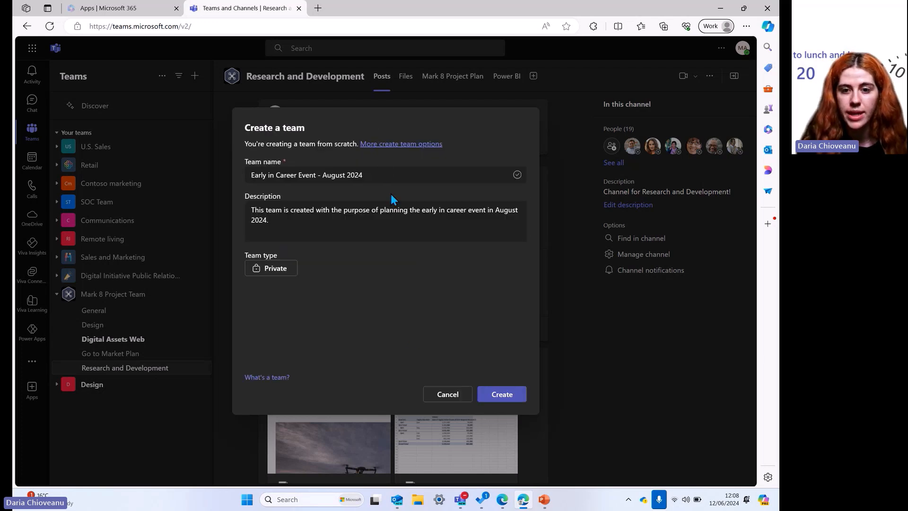
click(501, 395)
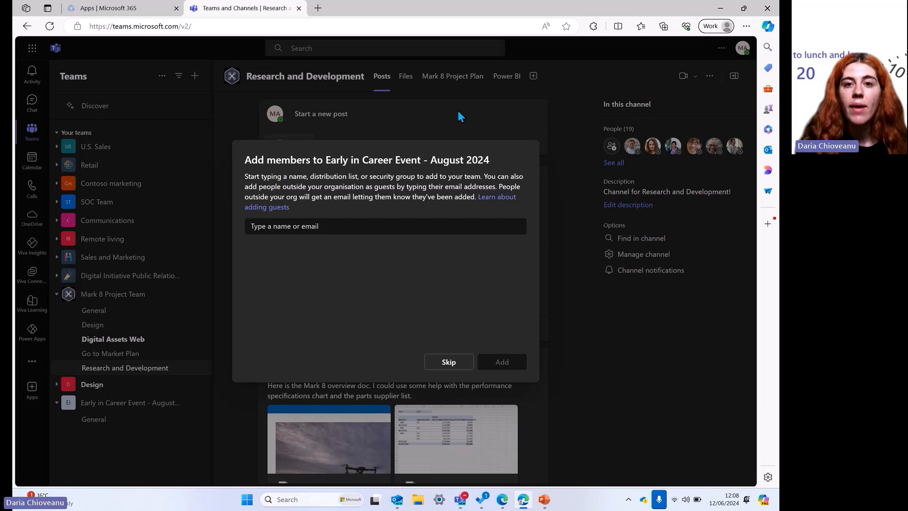
- Try to add three colleagues to the newly created team, examining the role options for the first one
click(336, 230)
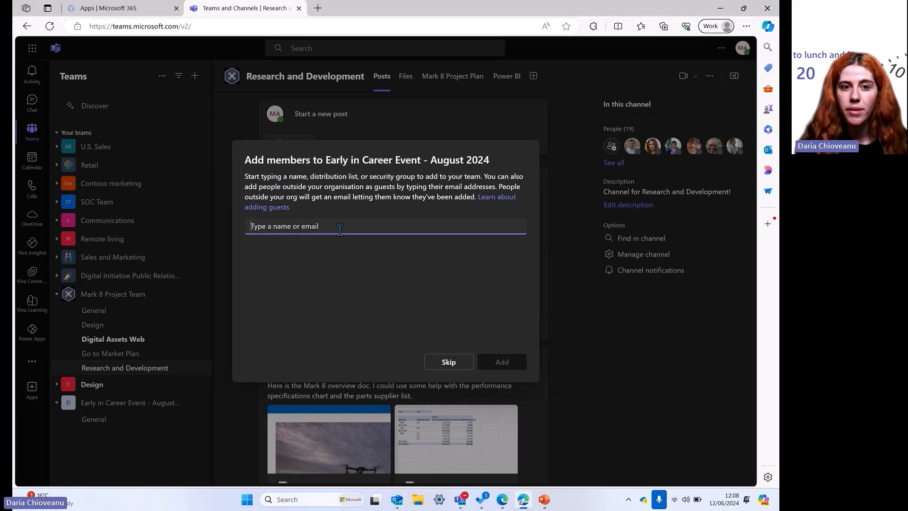
text(adele)
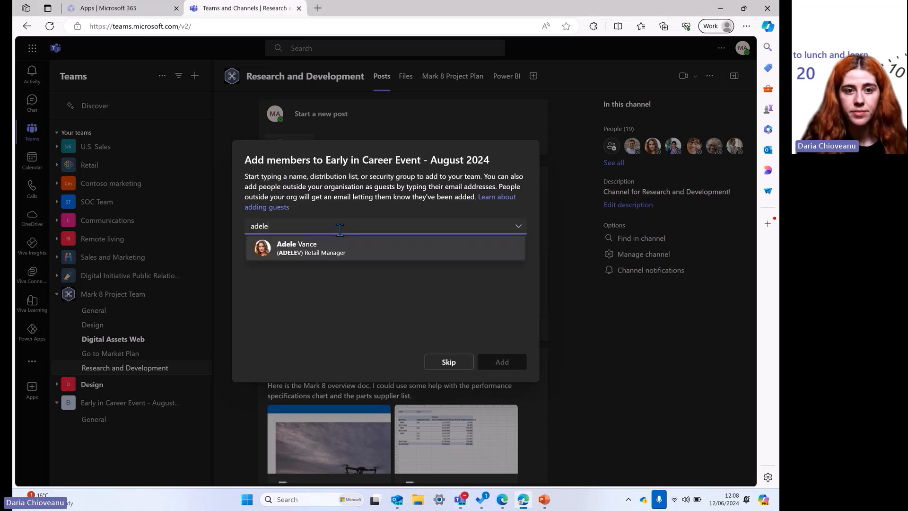
click(326, 246)
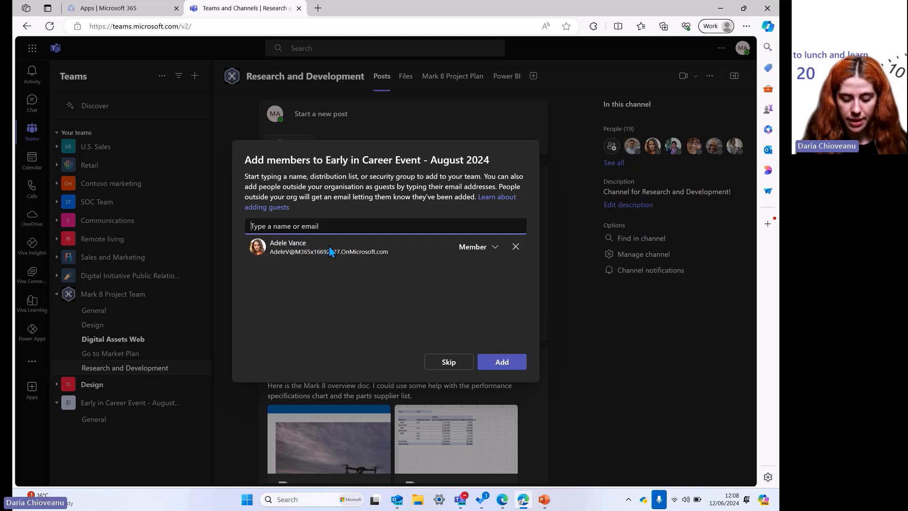
text(megan)
click(335, 245)
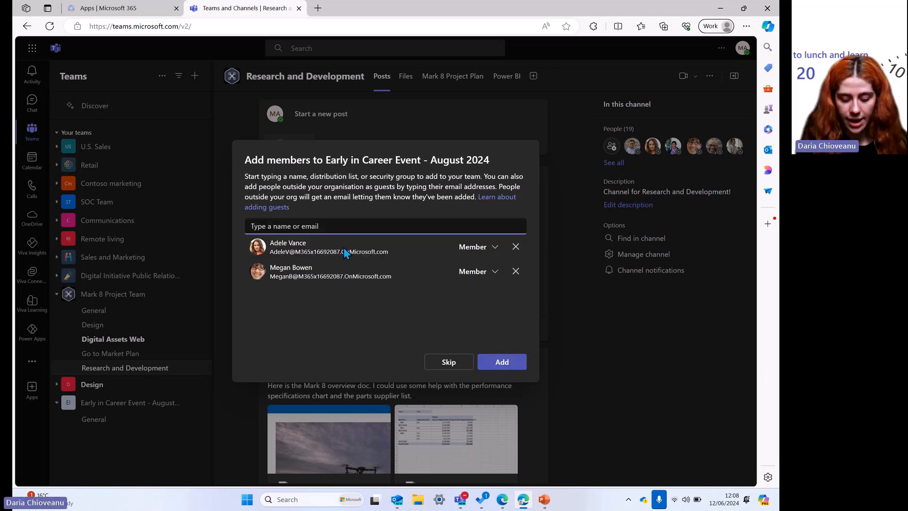
text(alwex)
key(BackSpace)
key(BackSpace)
key(BackSpace)
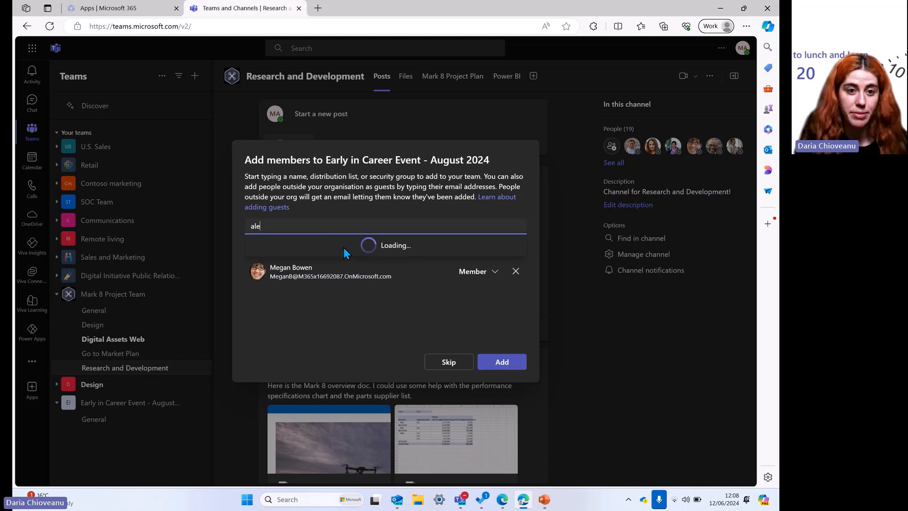
text(ex)
click(381, 252)
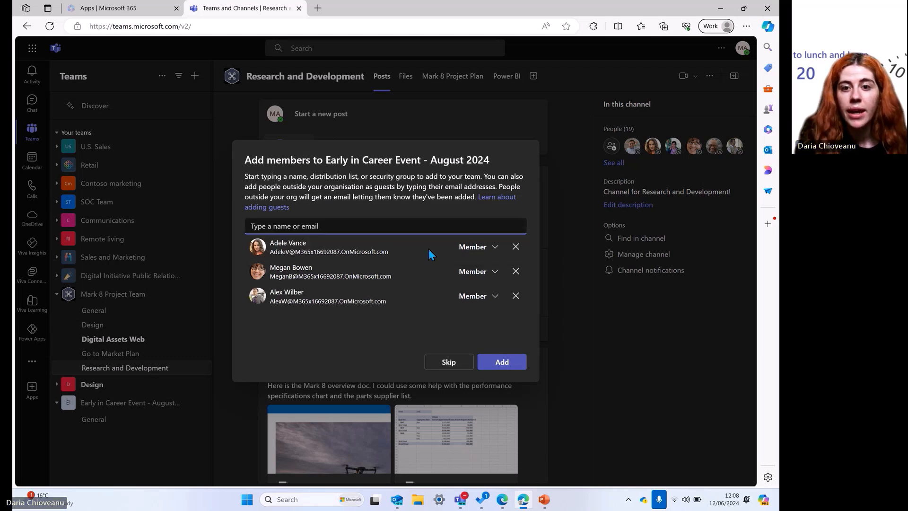
click(494, 247)
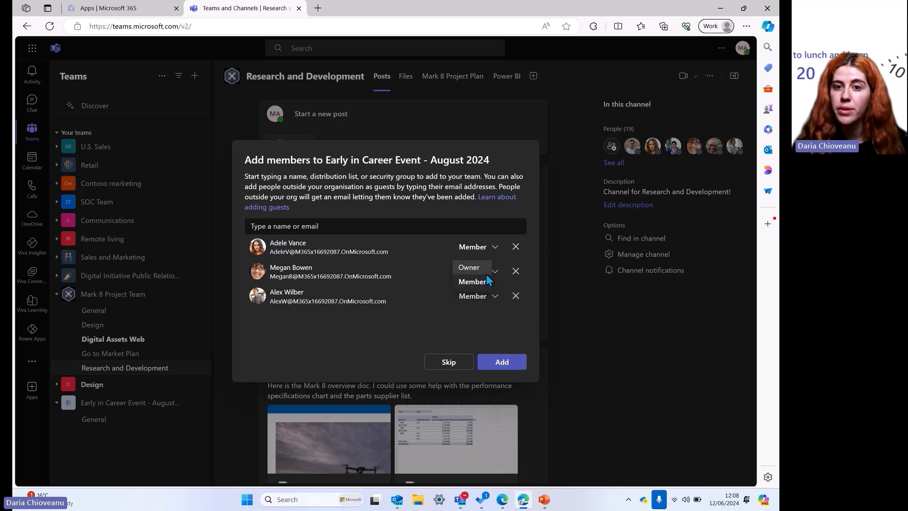
click(581, 325)
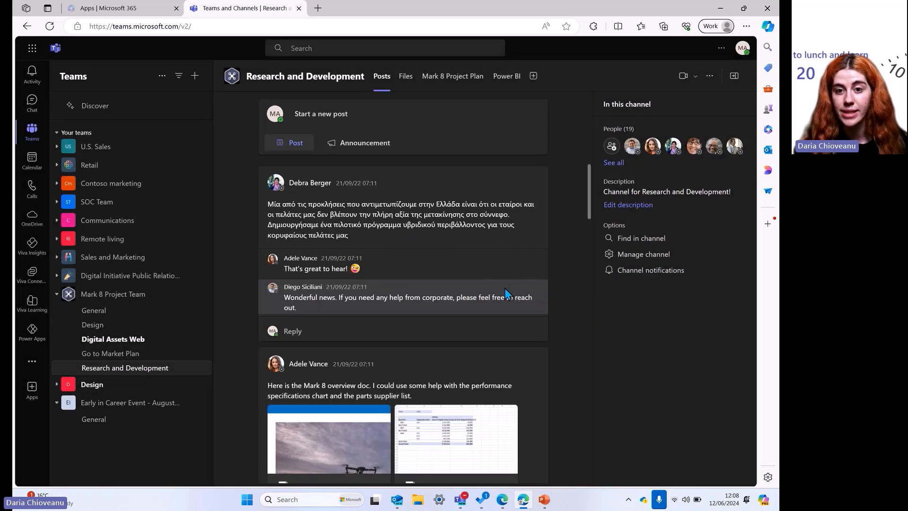
- Open the General channel of the Early in Career Event - August 2024 team
click(112, 404)
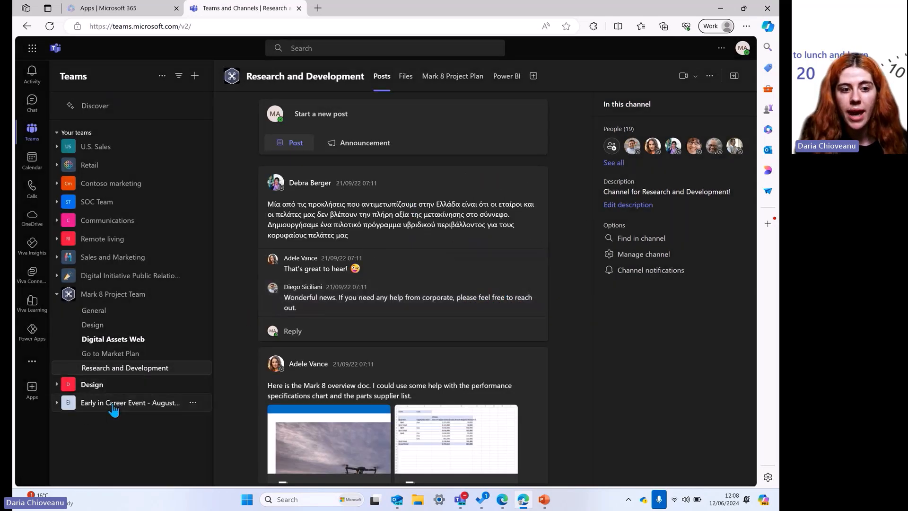
click(113, 405)
click(95, 420)
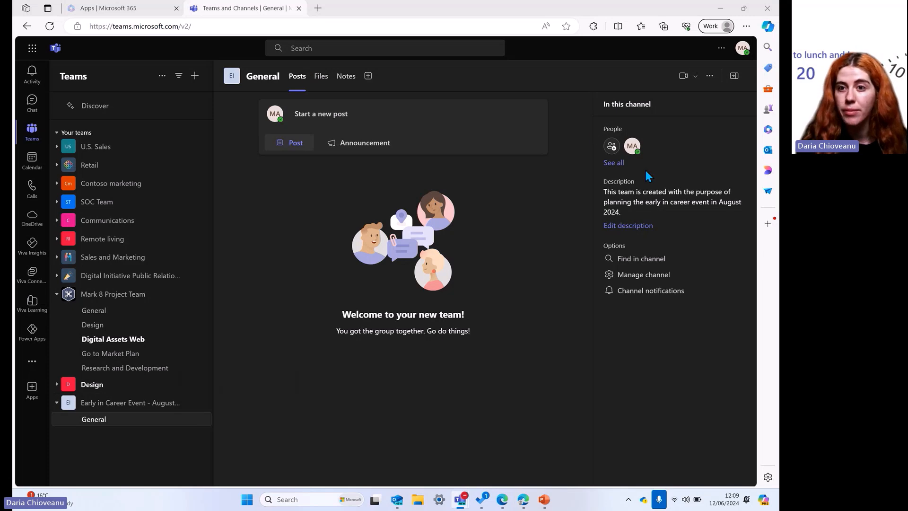
- Add three colleagues to the Early in Career Event - August 2024 team with the Member role
click(611, 146)
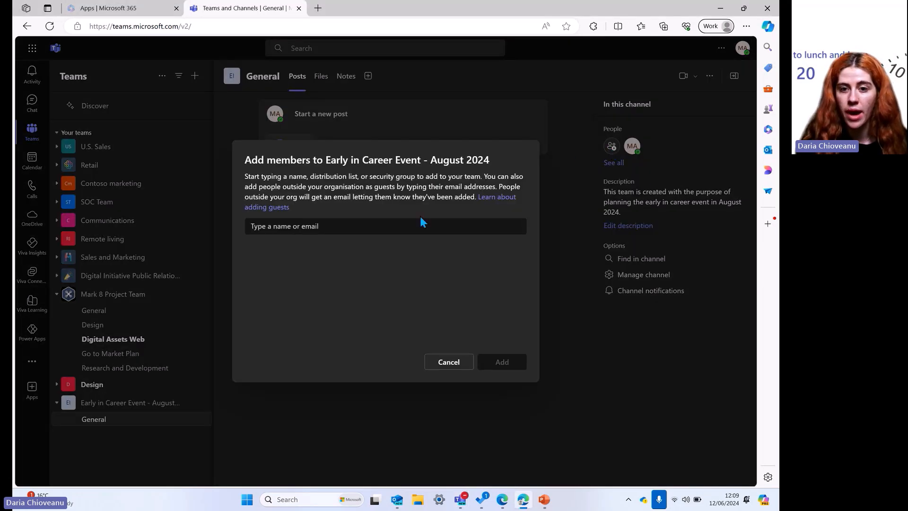
click(448, 363)
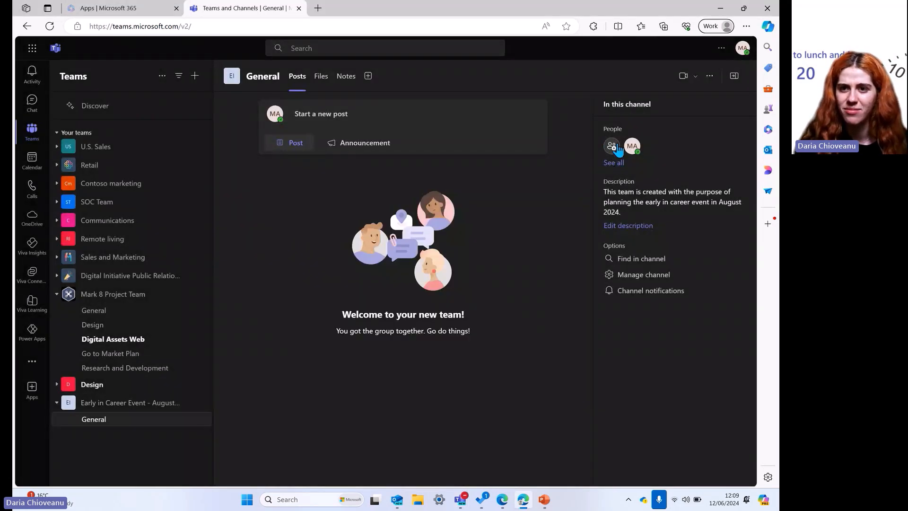
click(615, 147)
text(adela)
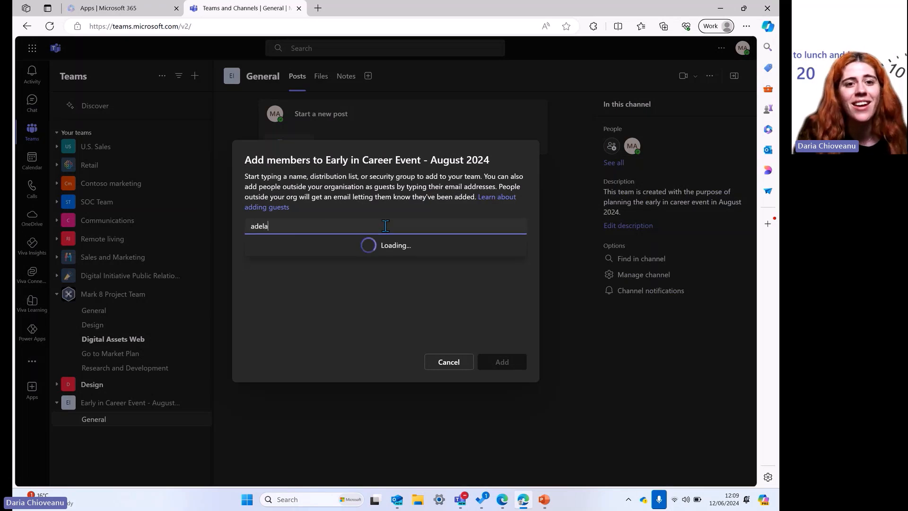
click(365, 245)
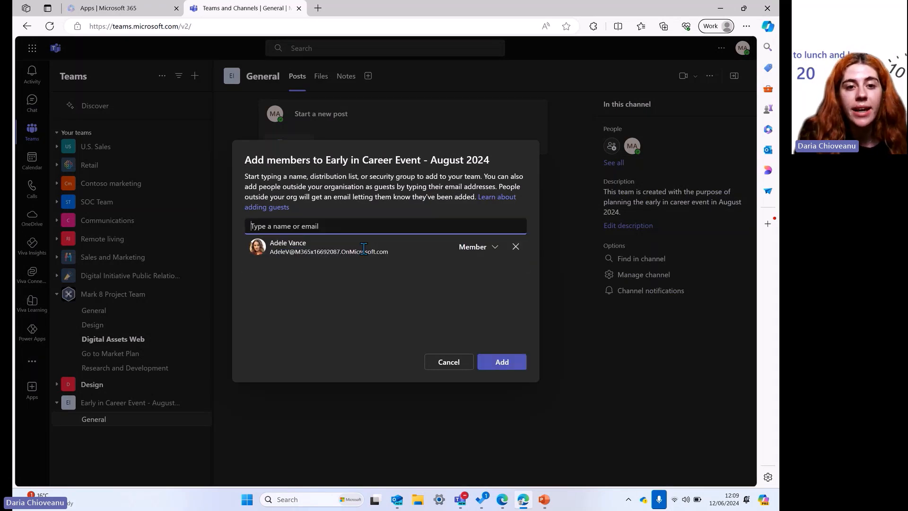
text(alex)
click(364, 249)
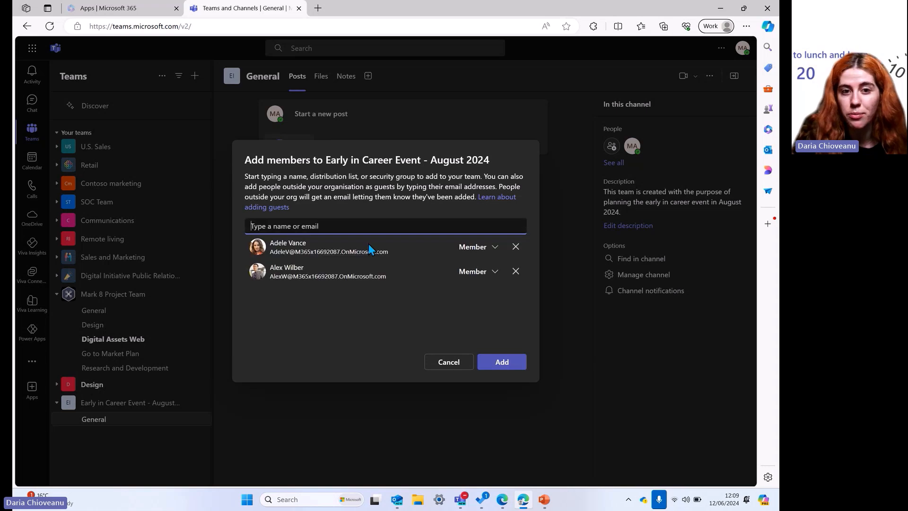
text(mega)
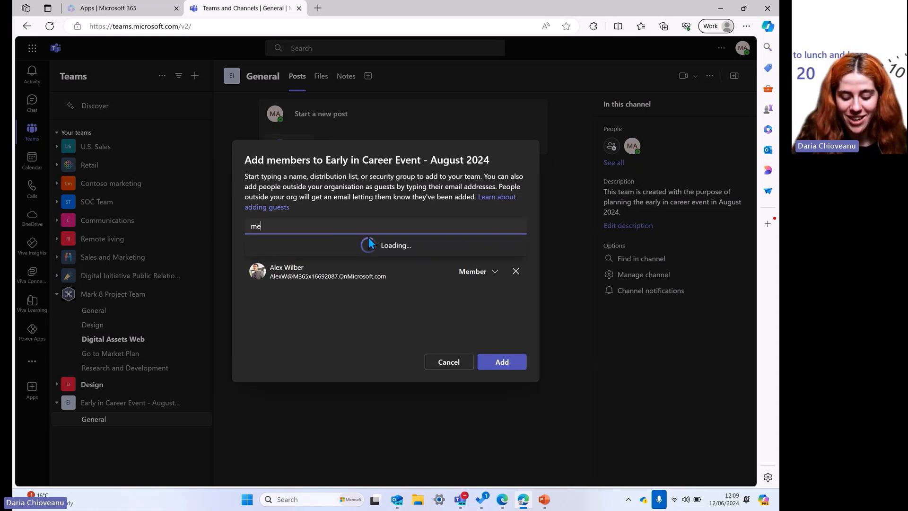
click(365, 245)
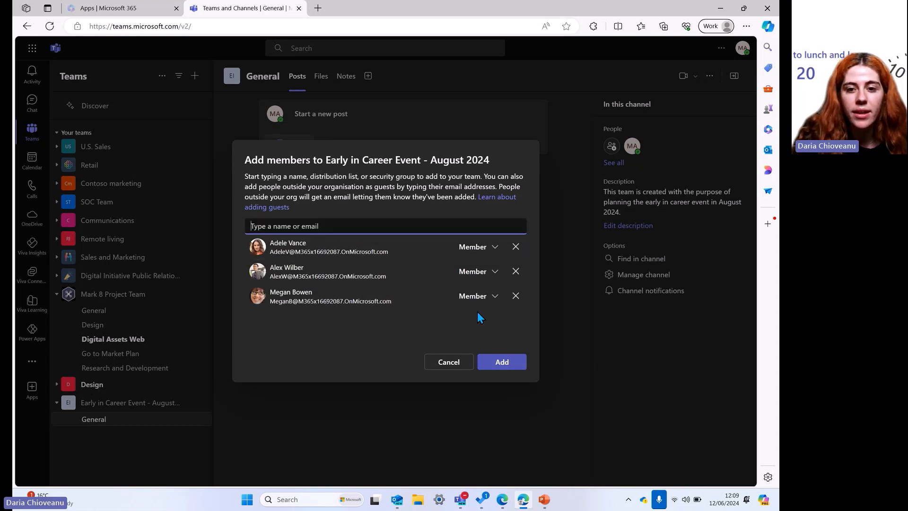
click(501, 361)
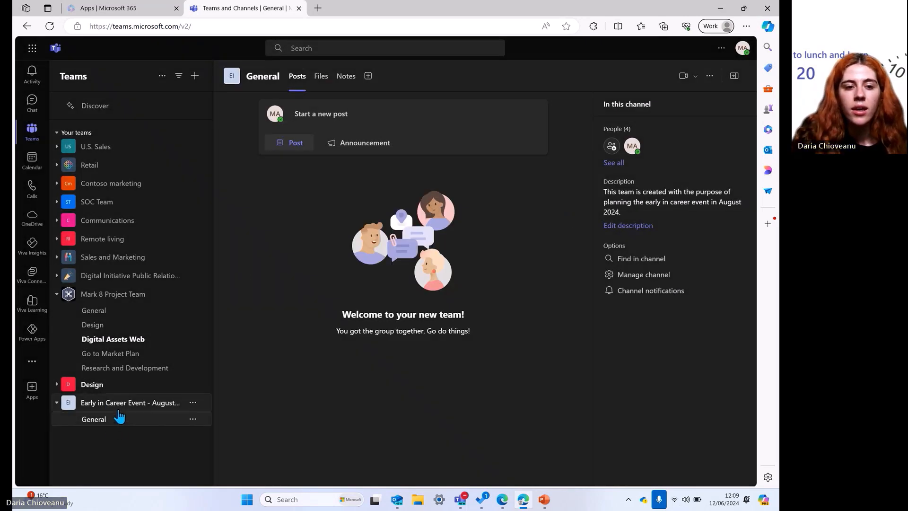
- Change the Retail Manager's role to Owner in the team's full member list and return to the General channel
click(118, 406)
click(118, 406)
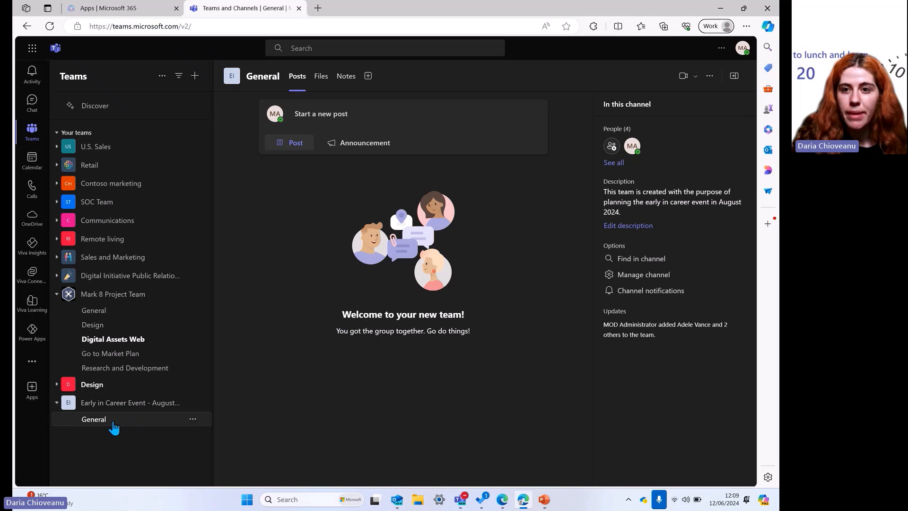
click(615, 163)
click(305, 213)
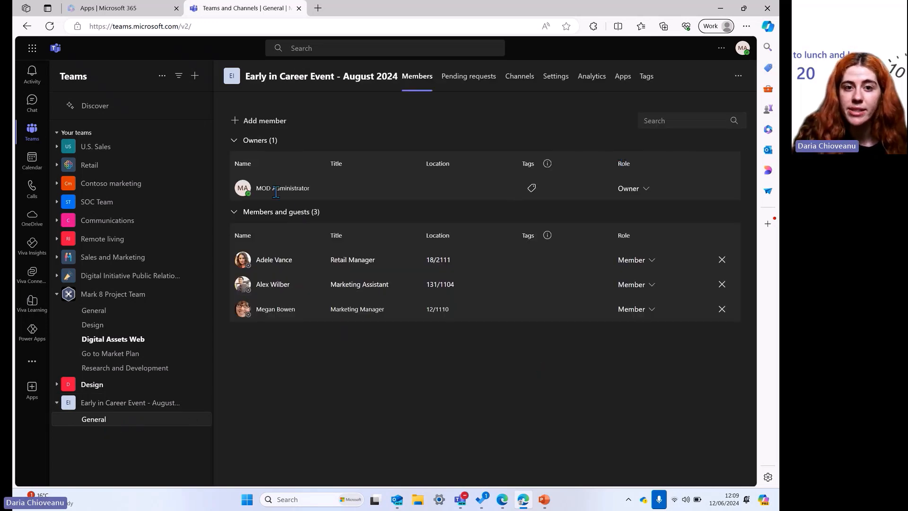
click(652, 261)
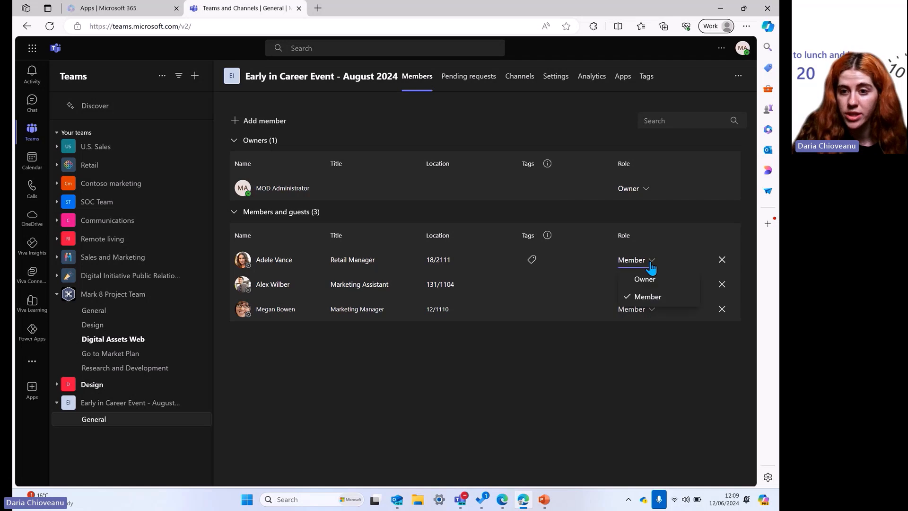
click(647, 280)
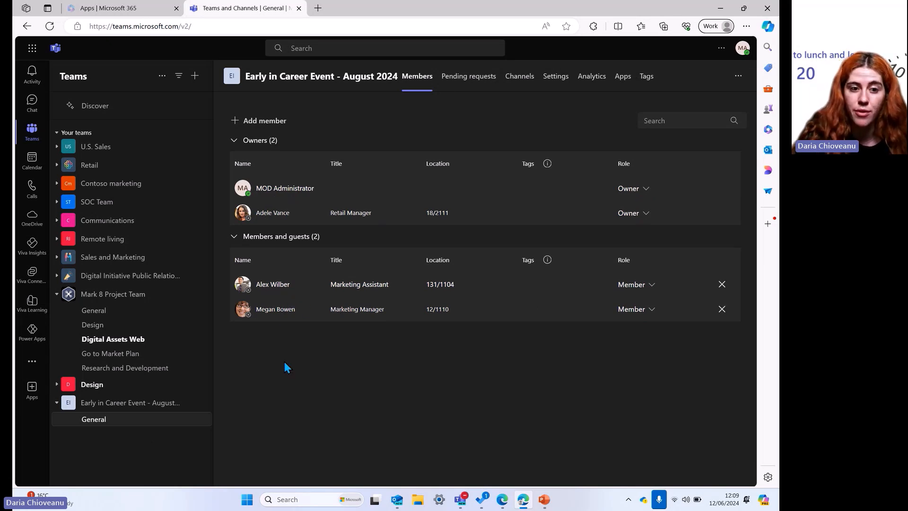
click(130, 421)
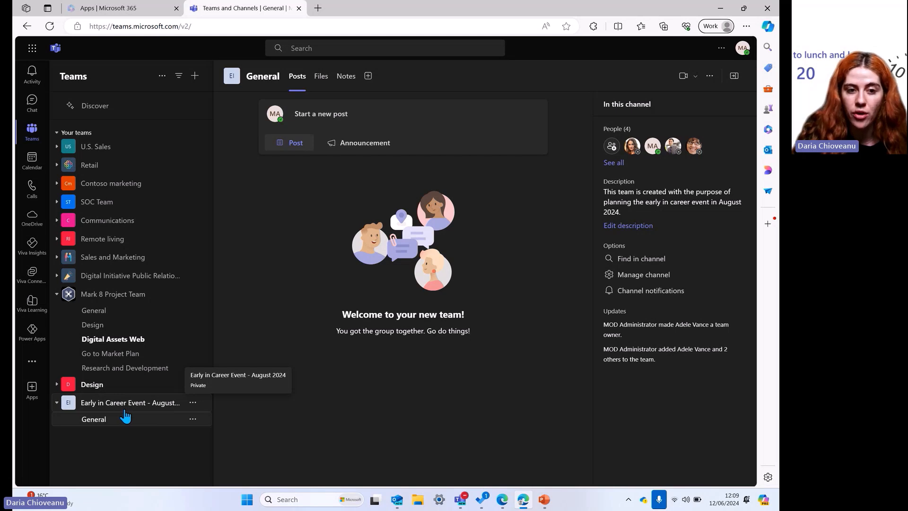
- Start a new channel in the Early in Career Event - August 2024 team and name it Finance
click(194, 403)
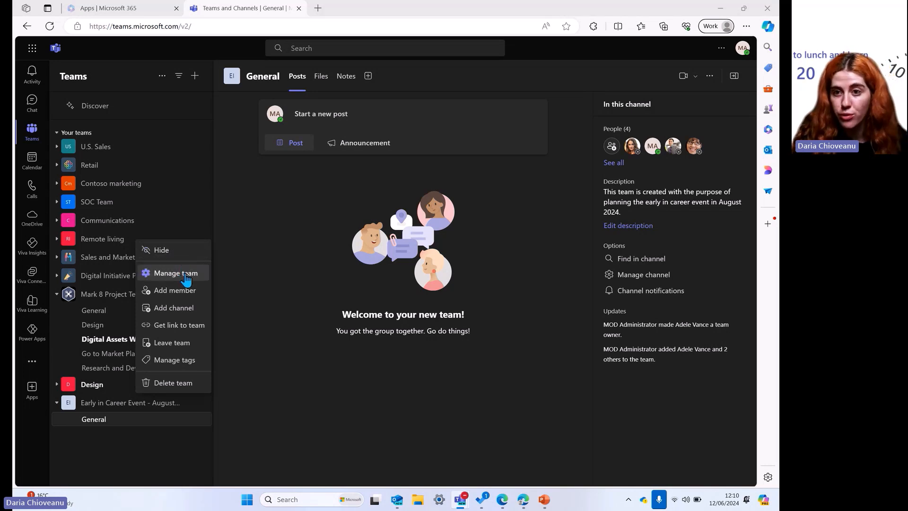
click(190, 310)
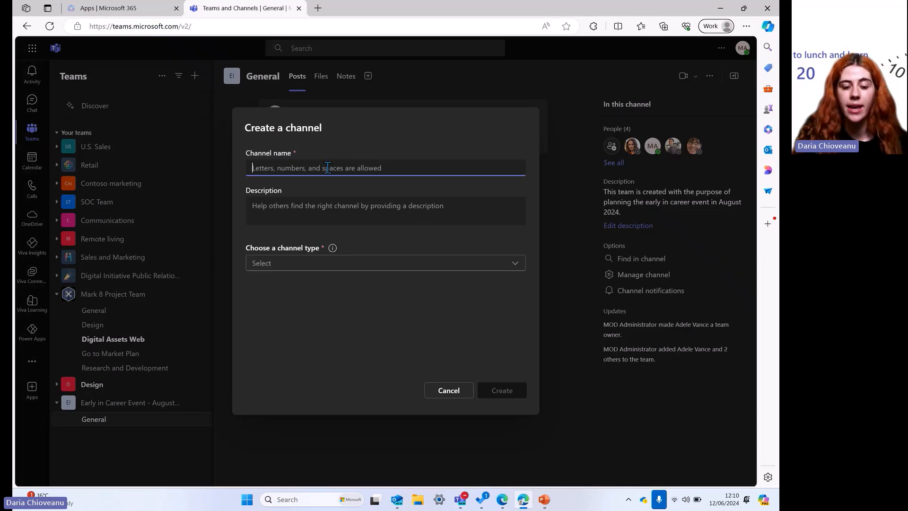
text(Finance)
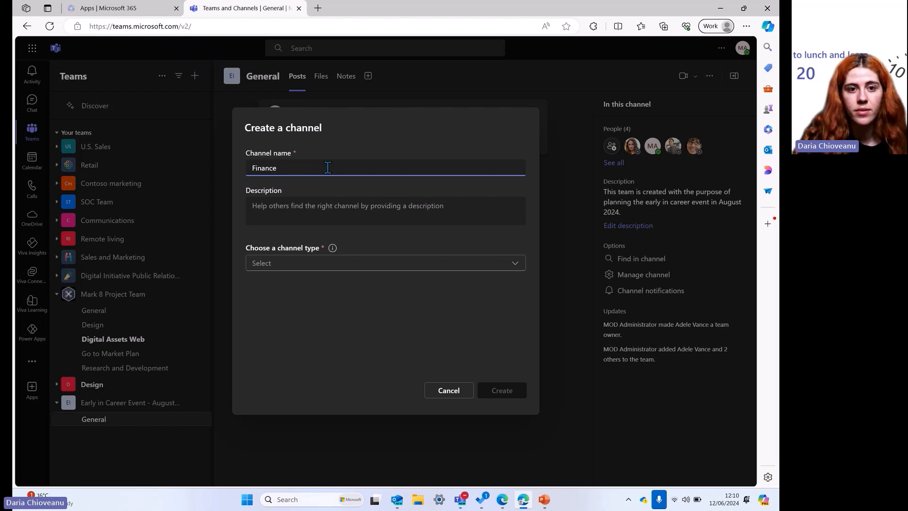
- Enter the channel description "This channel is created with the purpose of discussing the costs of the event"
click(297, 215)
text(This c)
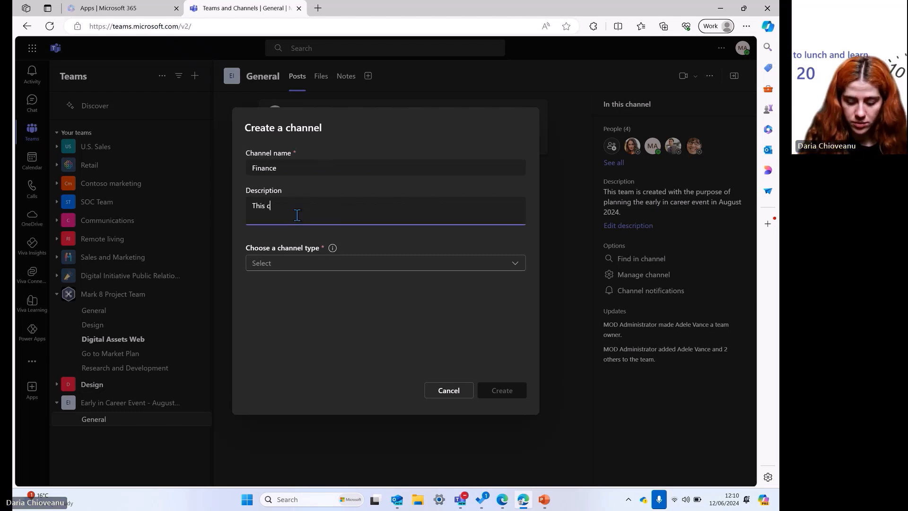
text(hannel is created)
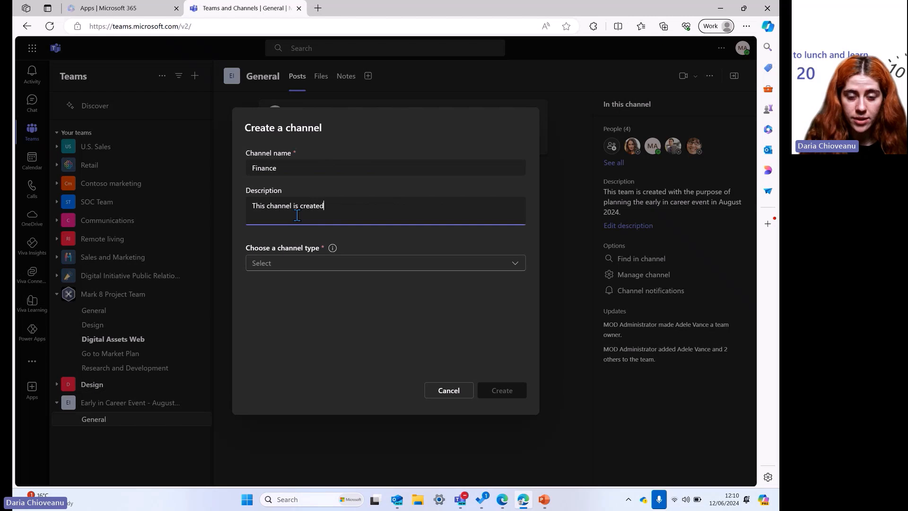
text( with the)
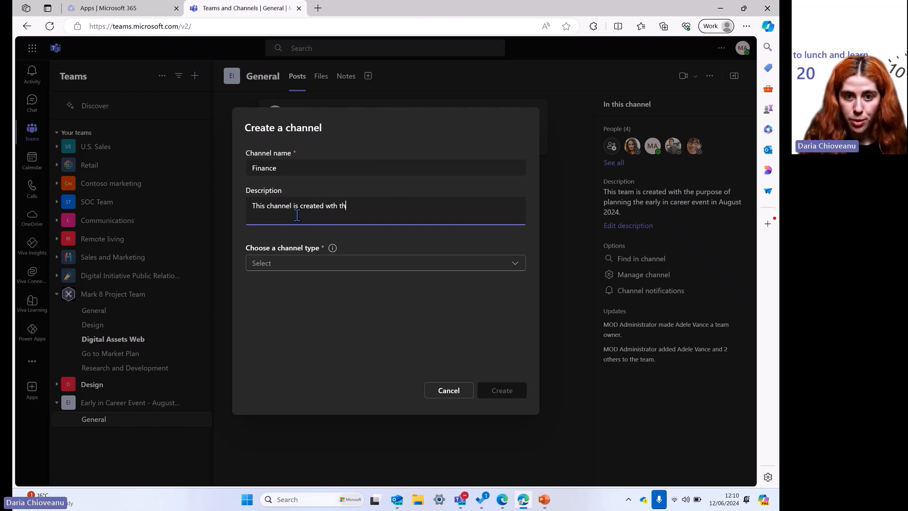
key(BackSpace)
key(BackSpace)
key(BackSpace)
key(BackSpace)
key(BackSpace)
key(BackSpace)
key(BackSpace)
text(ith )
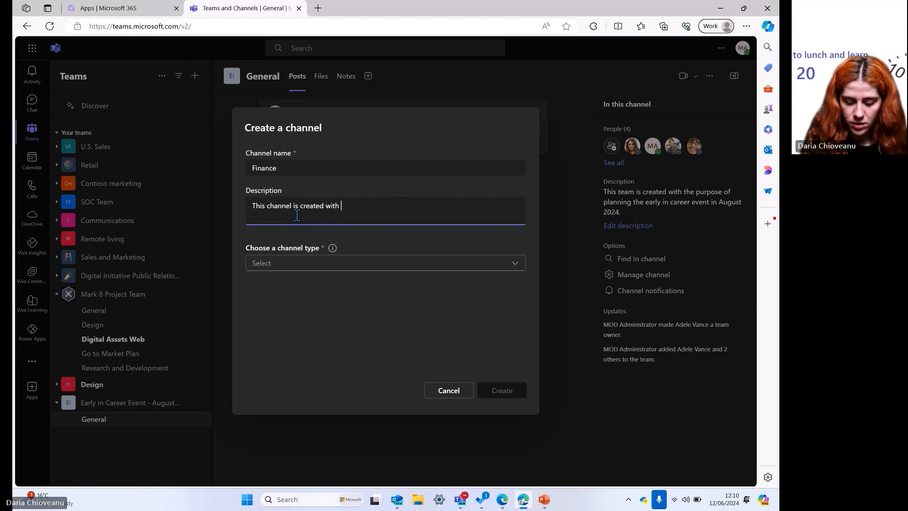
text(the purpose o)
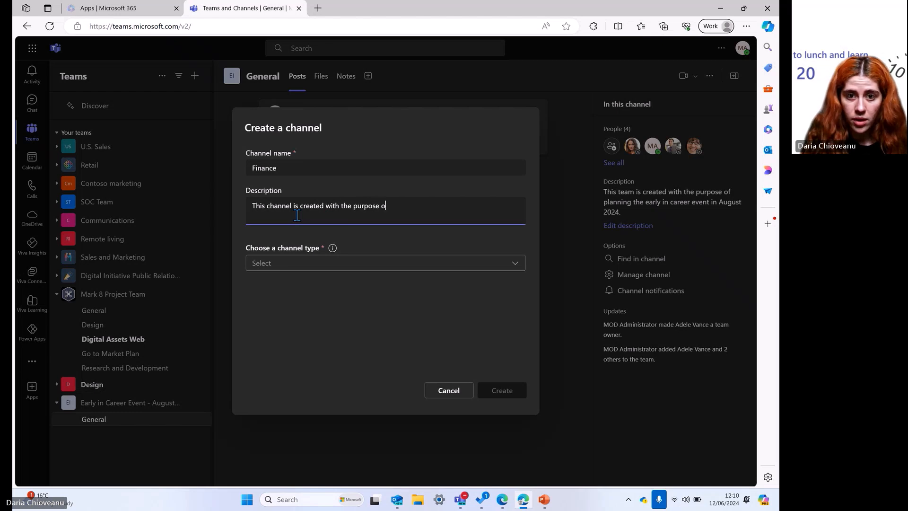
text(f discussing th )
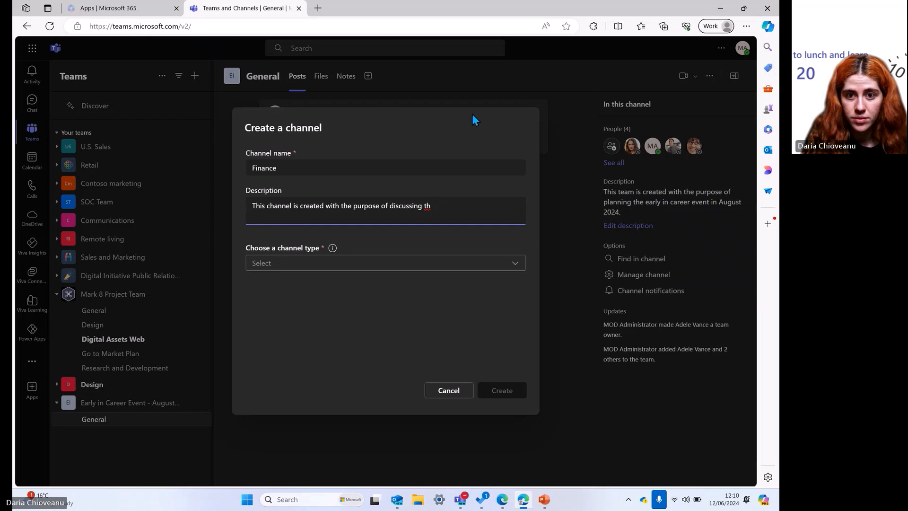
text(e cos)
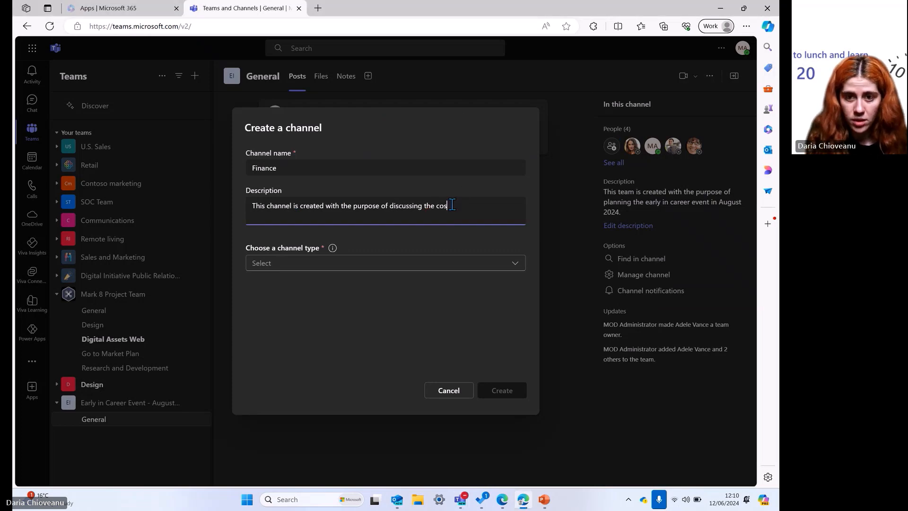
text(rsts of)
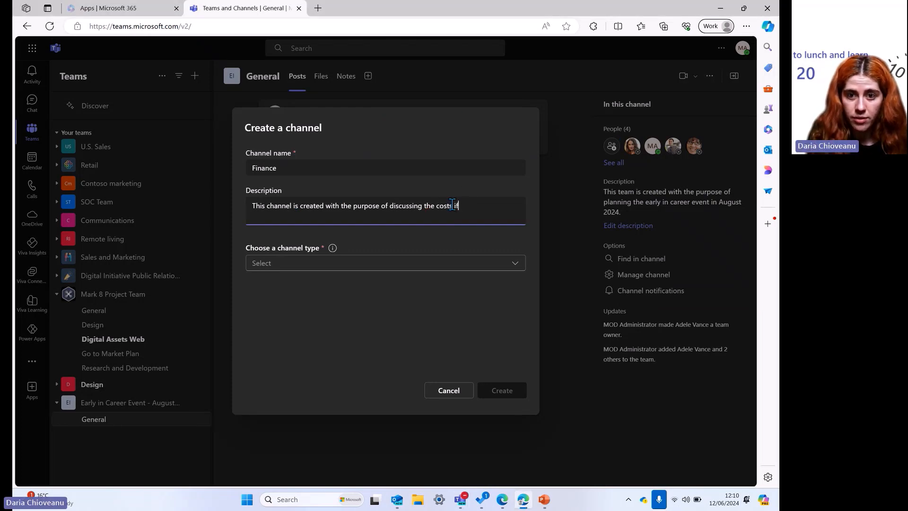
text( the event)
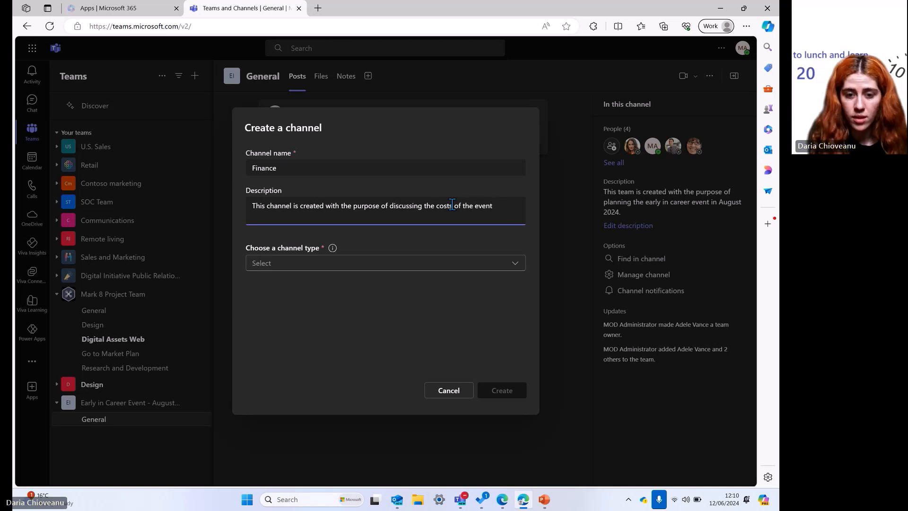
- Set the Finance channel's type to Private and create the channel
click(325, 263)
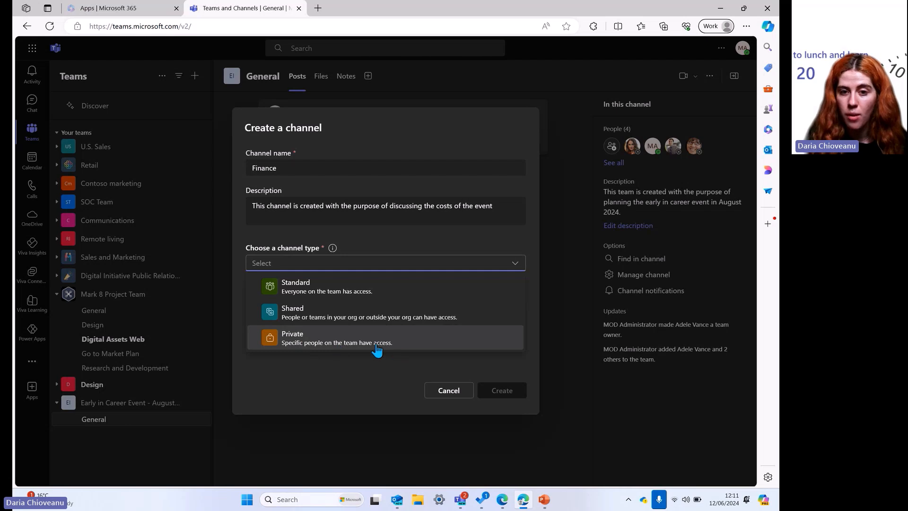
click(396, 343)
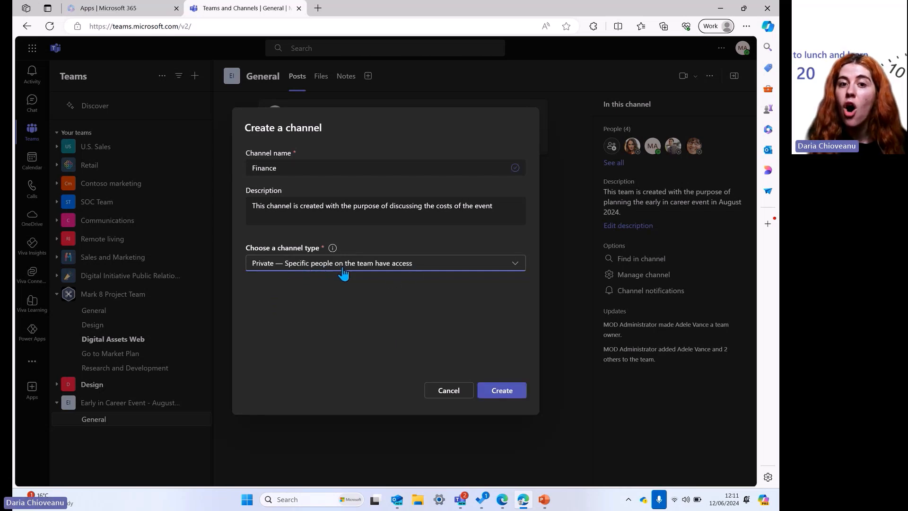
click(392, 272)
click(385, 265)
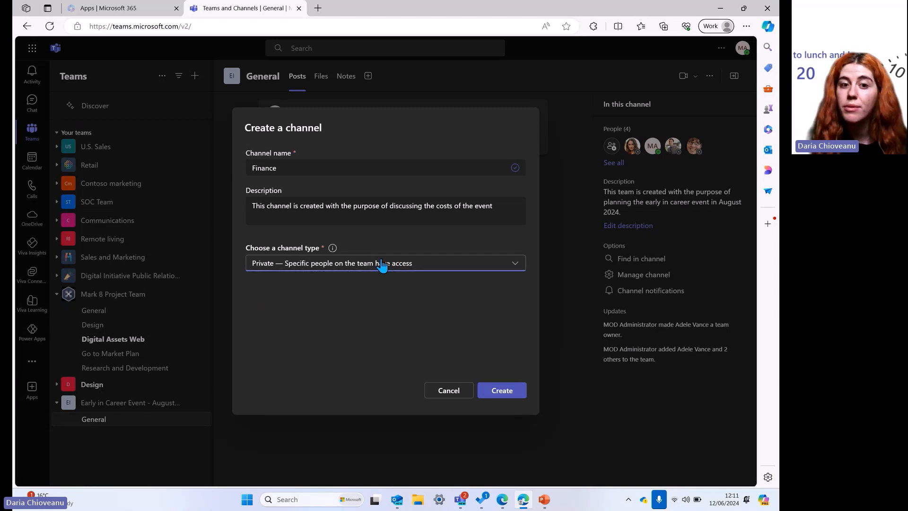
click(501, 392)
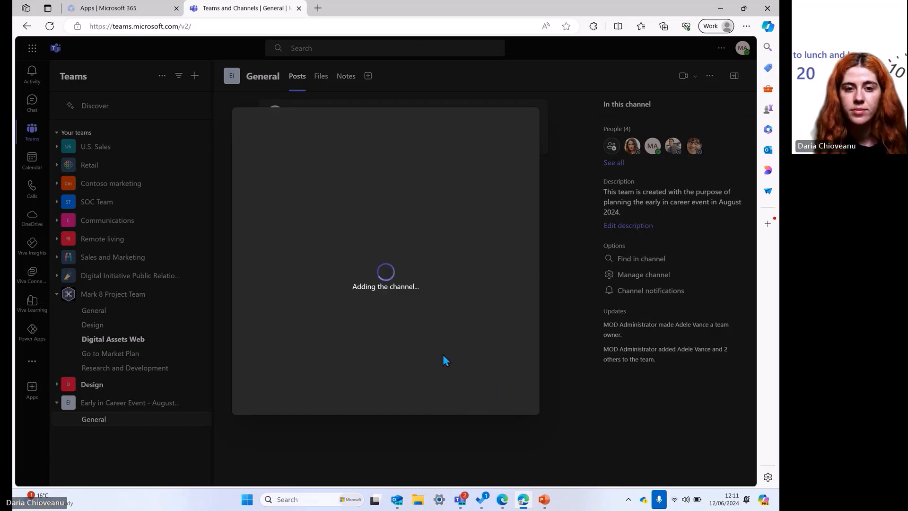
- Add the team's Marketing Manager to the private Finance channel with the Owner role
click(313, 203)
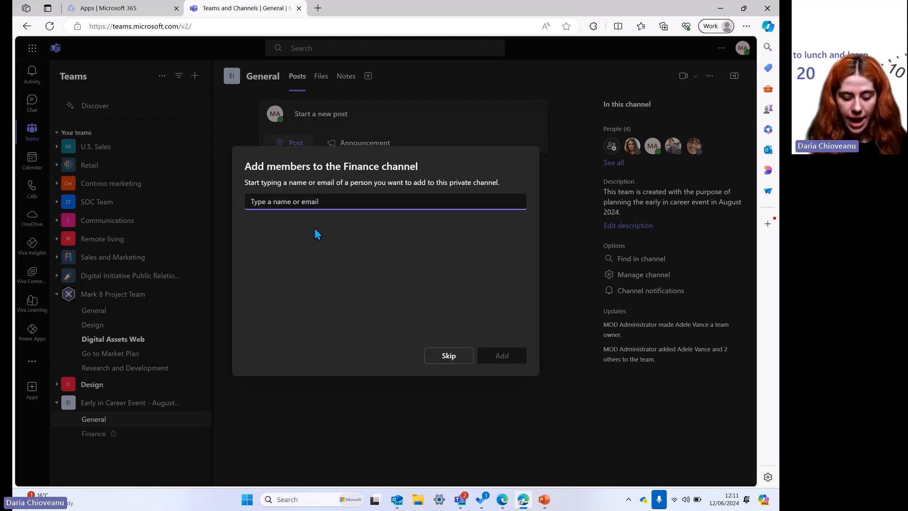
text(megan)
click(333, 223)
click(490, 222)
click(493, 223)
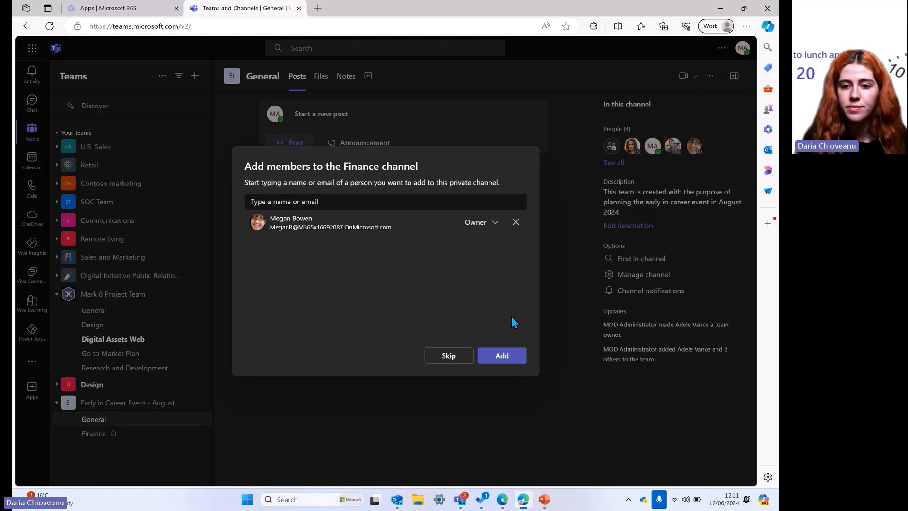
click(515, 359)
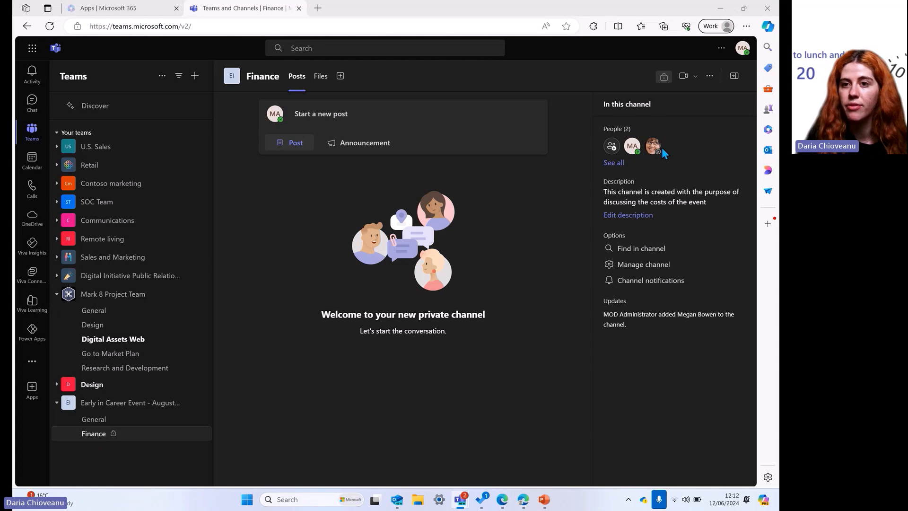
- Start another new channel in the Early in Career Event - August 2024 team and name it Social activities
mouse_move(659, 147)
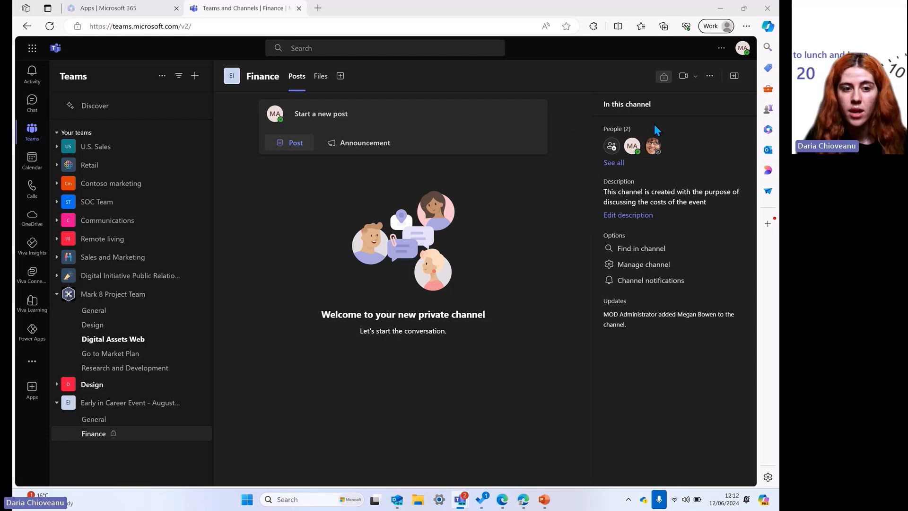
click(192, 402)
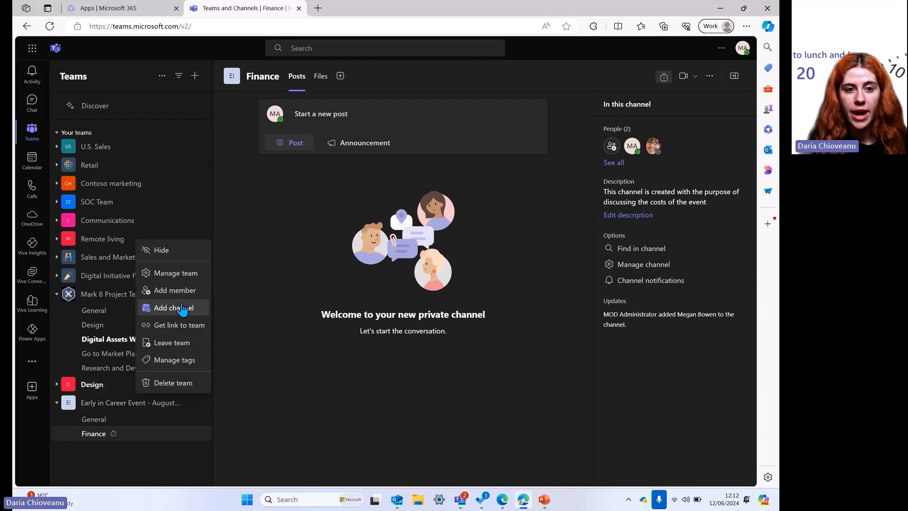
click(180, 307)
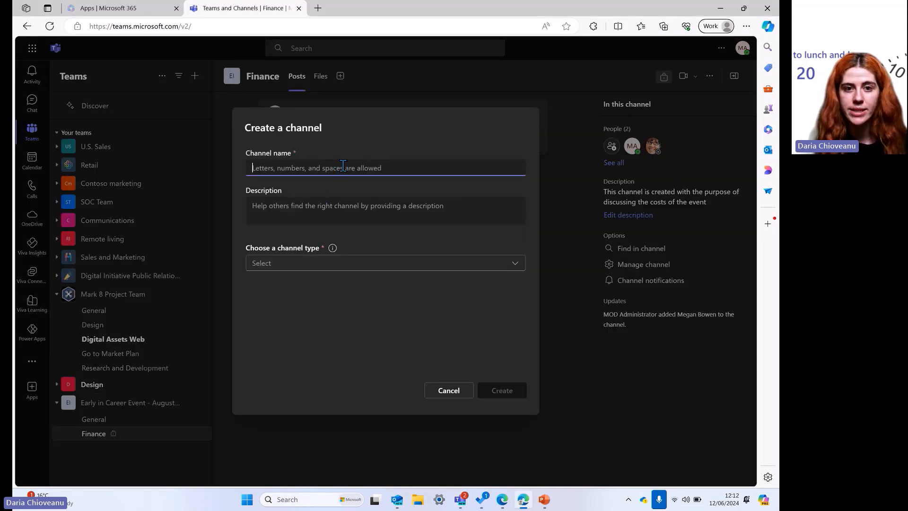
text(Spcia)
key(BackSpace)
key(BackSpace)
key(BackSpace)
key(BackSpace)
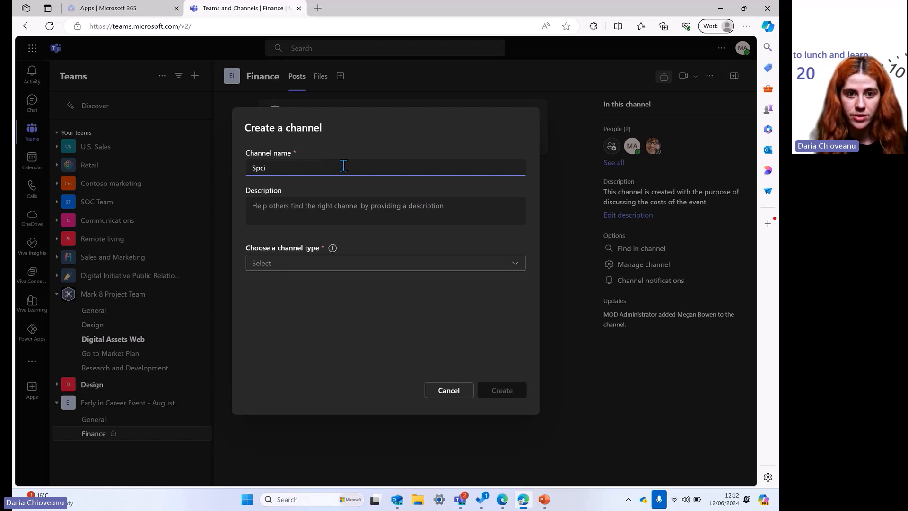
text(ocial activities)
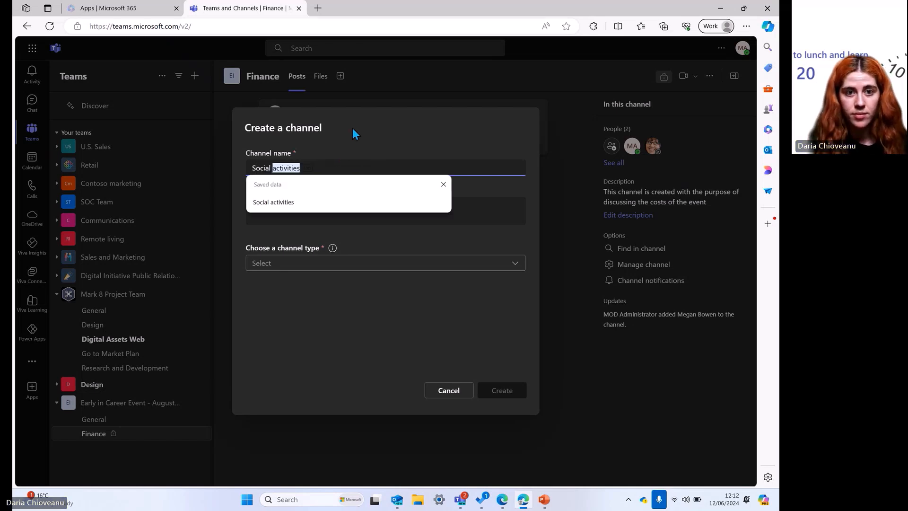
click(348, 202)
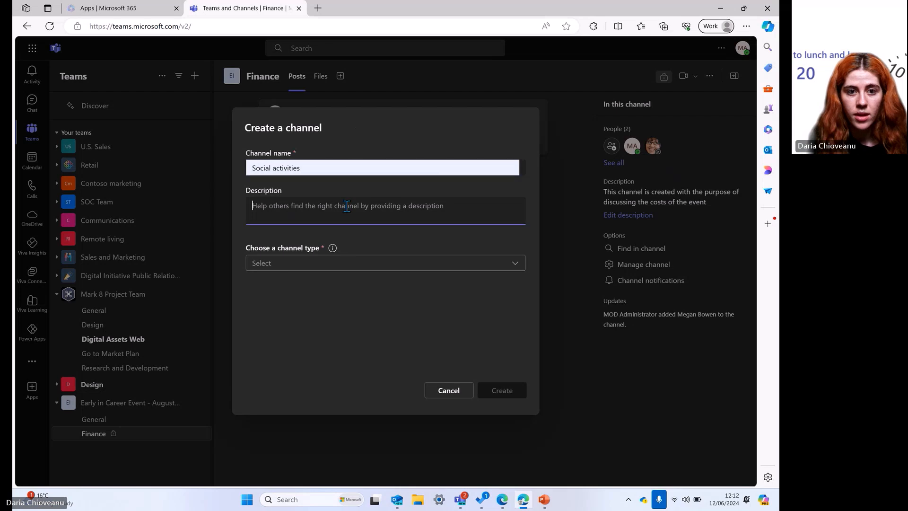
- Enter the channel description "This channel id dedicated to brainstorming social activities for the event"
text(This channel )
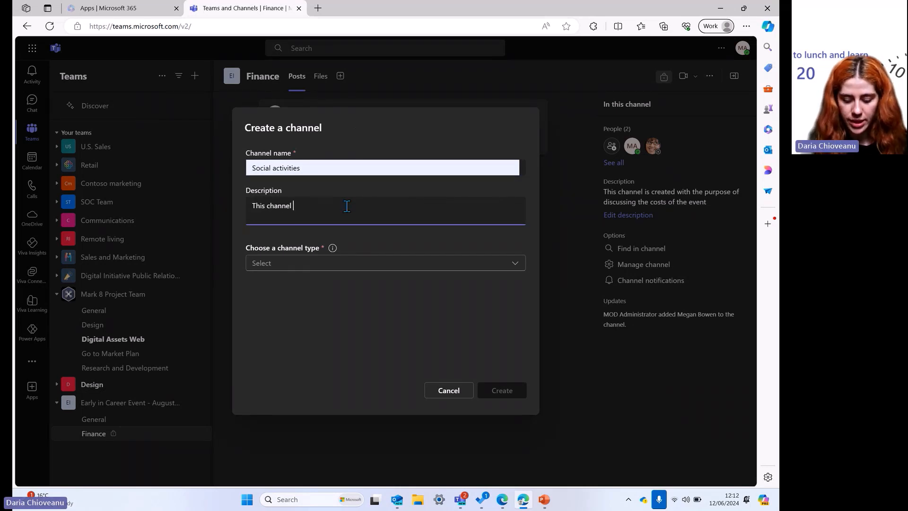
text(id dedoicated)
key(BackSpace)
key(BackSpace)
key(BackSpace)
key(BackSpace)
key(BackSpace)
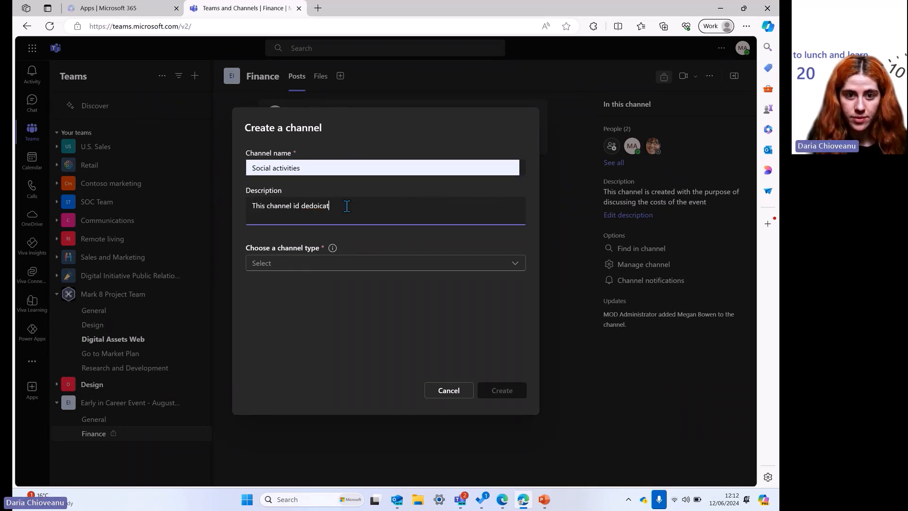
key(BackSpace)
key(BackSpace)
text(icated t)
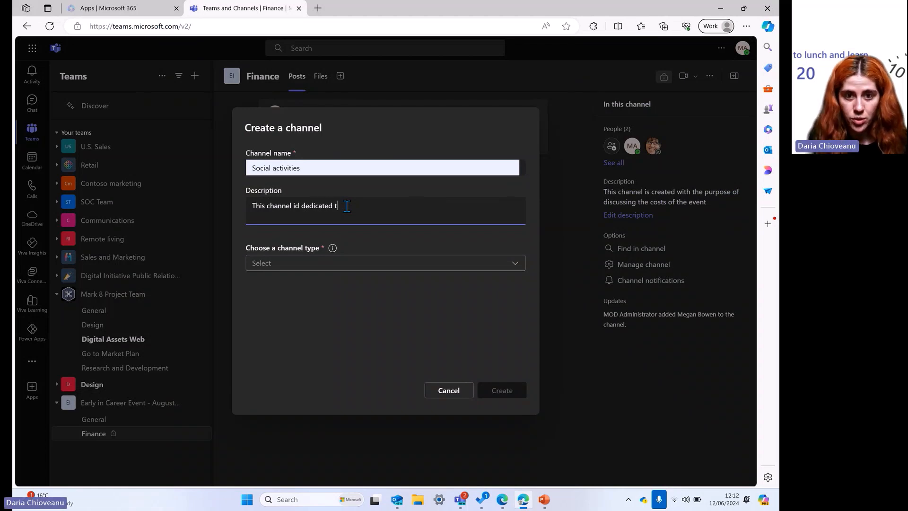
text(o Erainstorming)
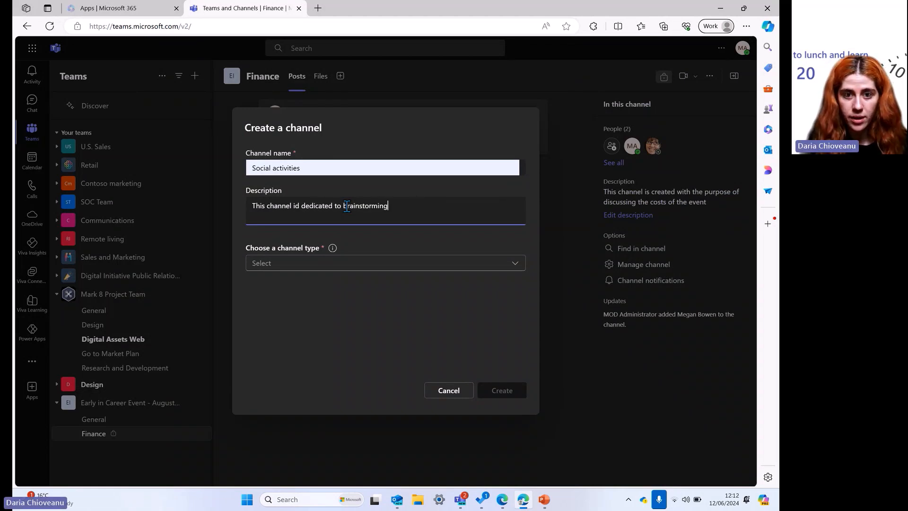
text( social activi)
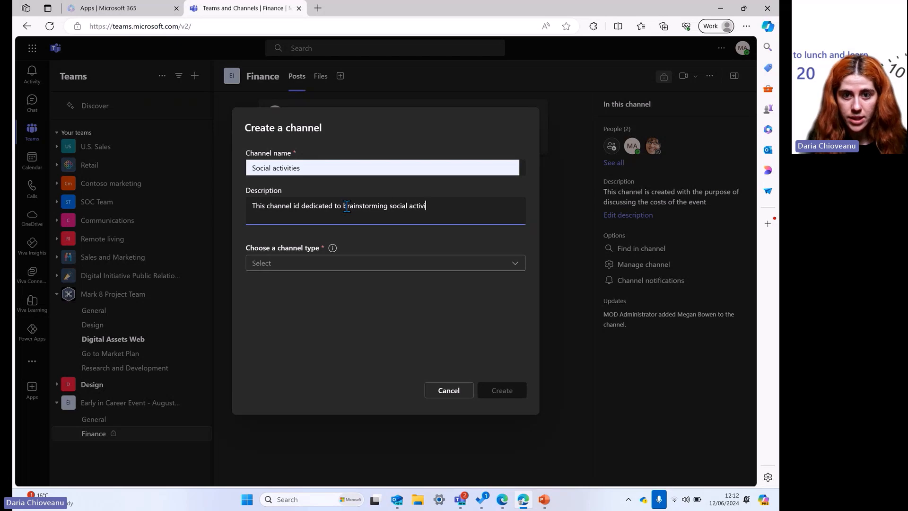
text(ties for tge)
key(BackSpace)
key(BackSpace)
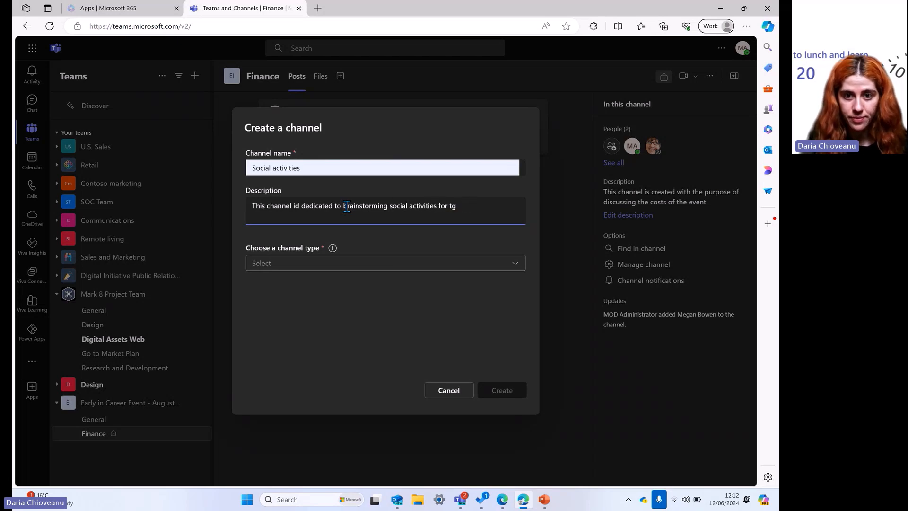
text(he event)
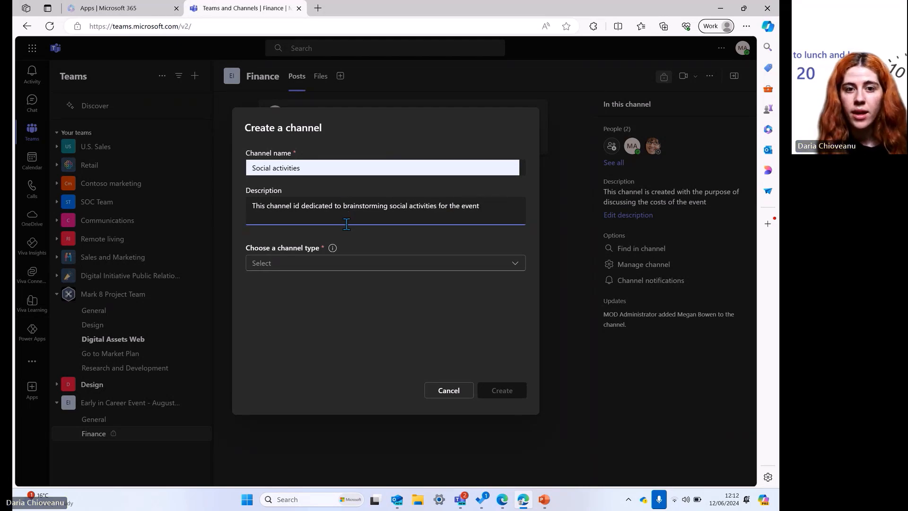
- Set the channel type to Standard, recommend showing it in people's channel lists, and create the Social activities channel
click(318, 267)
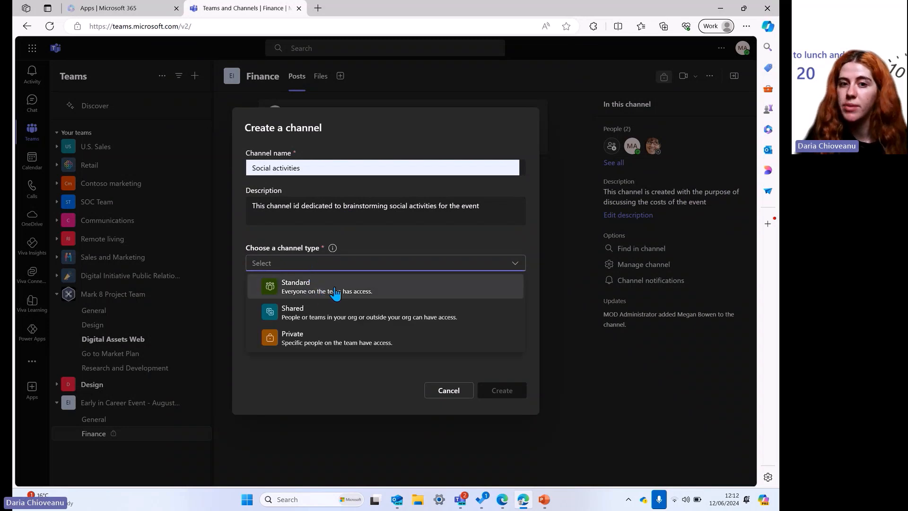
click(399, 296)
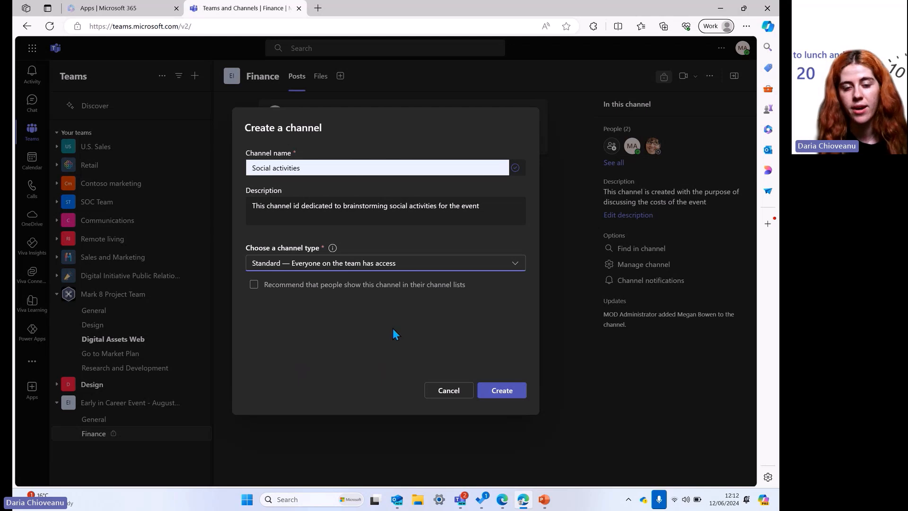
click(254, 285)
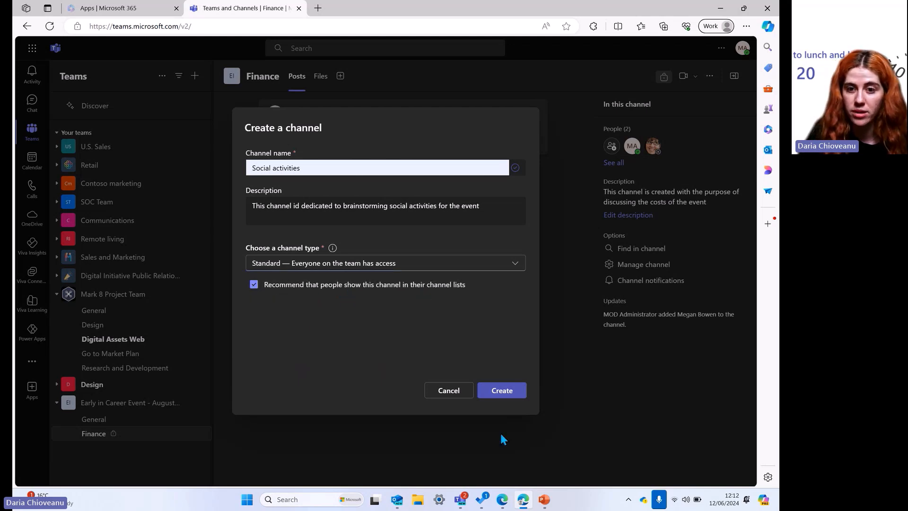
click(502, 392)
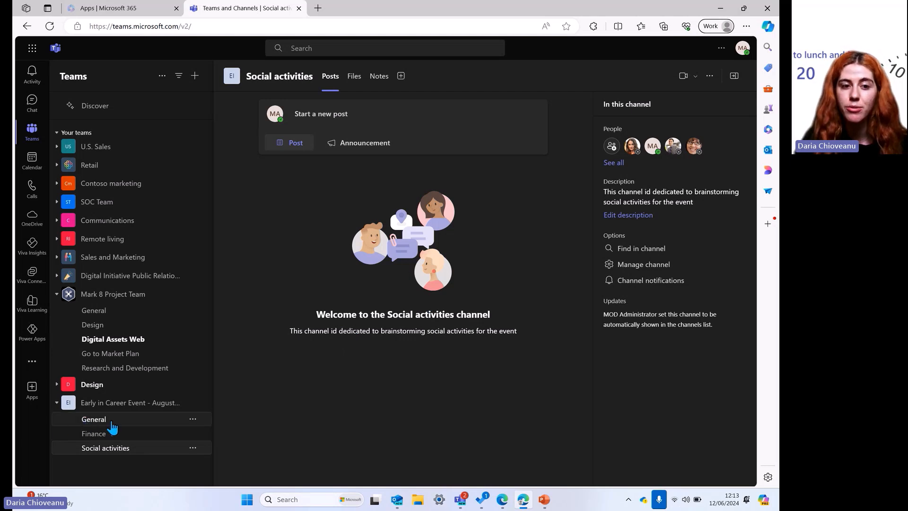
- Review the Finance and Social activities channels under the Early in Career Event team
click(103, 425)
click(94, 433)
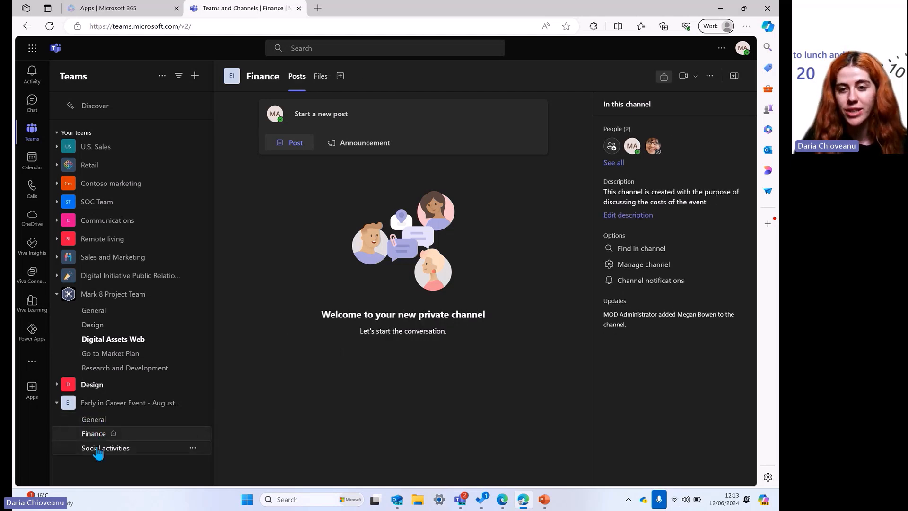
click(98, 451)
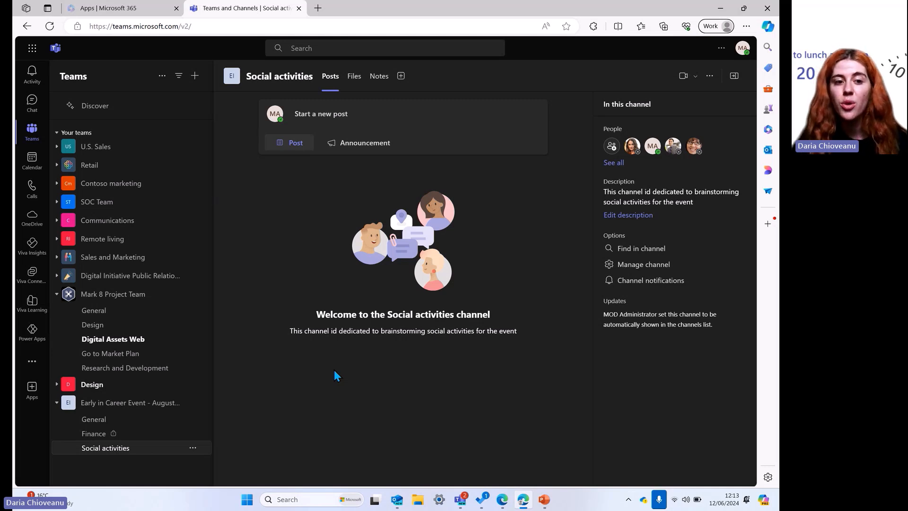
click(120, 403)
click(120, 405)
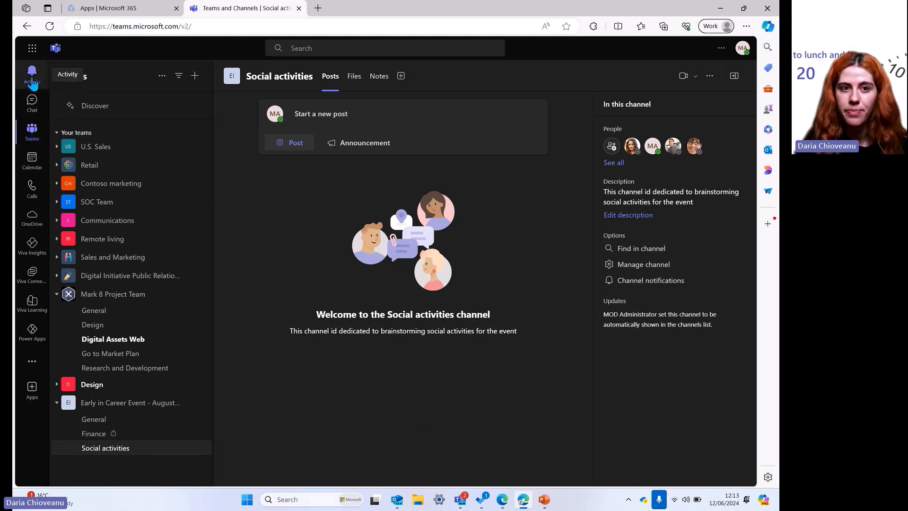
- Open the Activity feed and look through its list of notifications
click(32, 79)
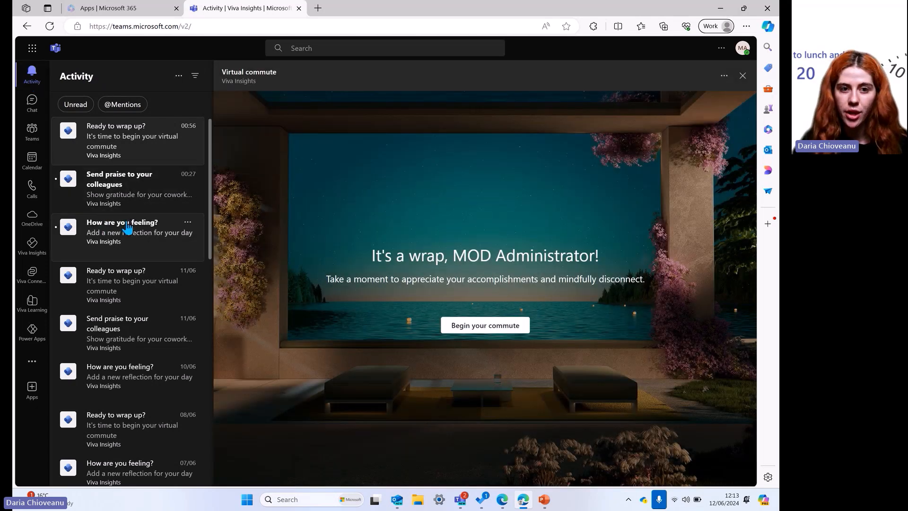
scroll(127, 227, down, 5)
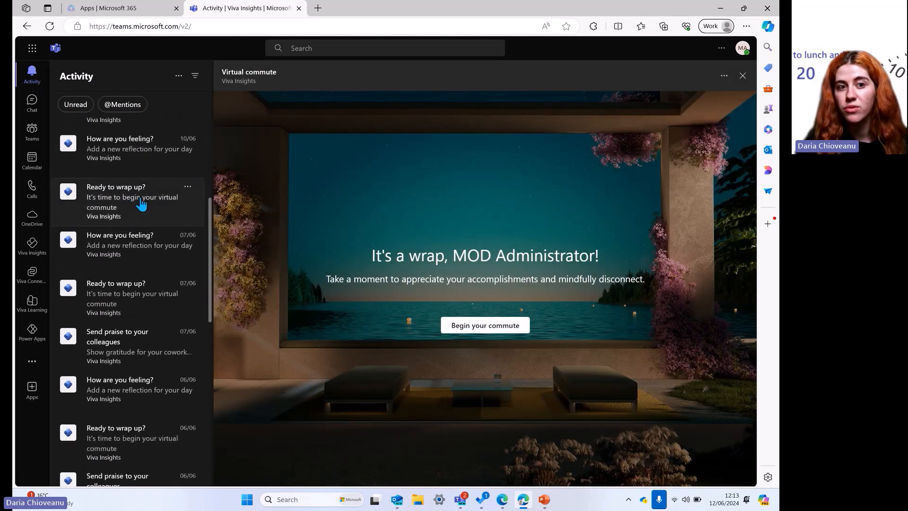
scroll(138, 201, down, 2)
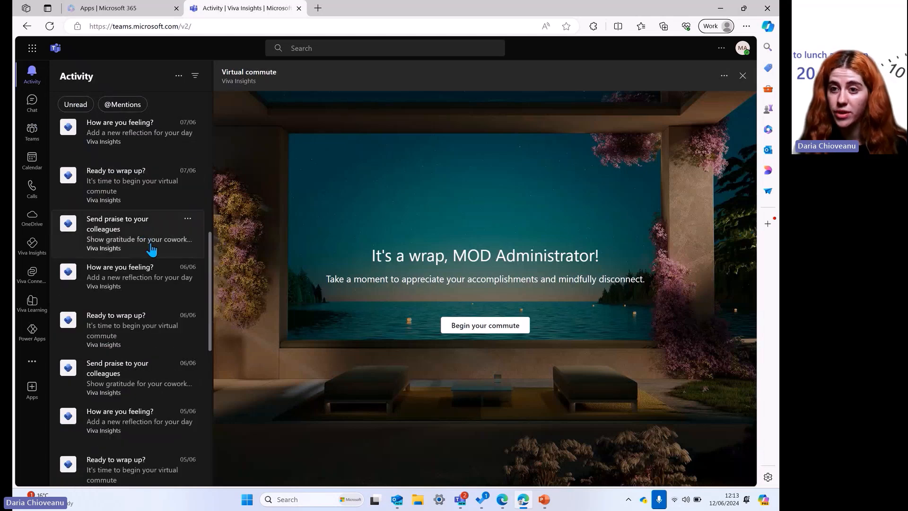
scroll(160, 247, up, 8)
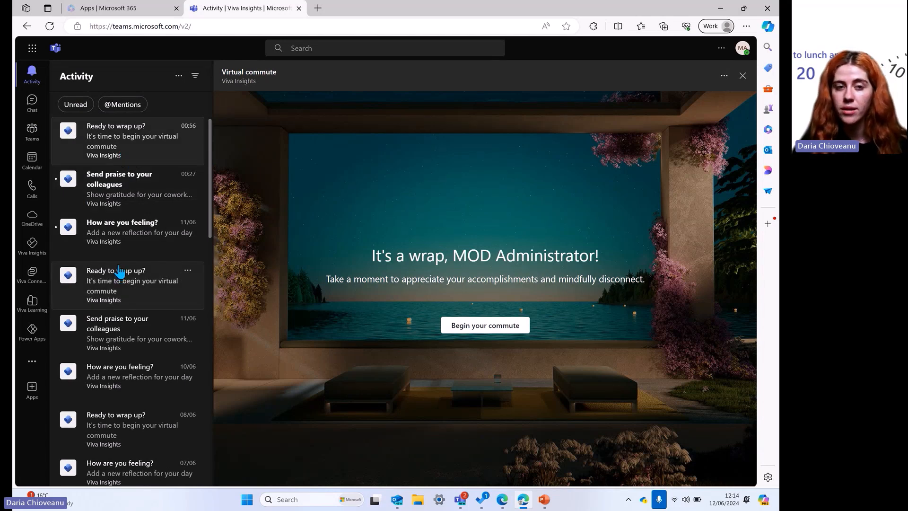
- Filter the Activity feed to unread items and open the "Send praise to your colleagues" and "How are you feeling?" notifications
click(84, 108)
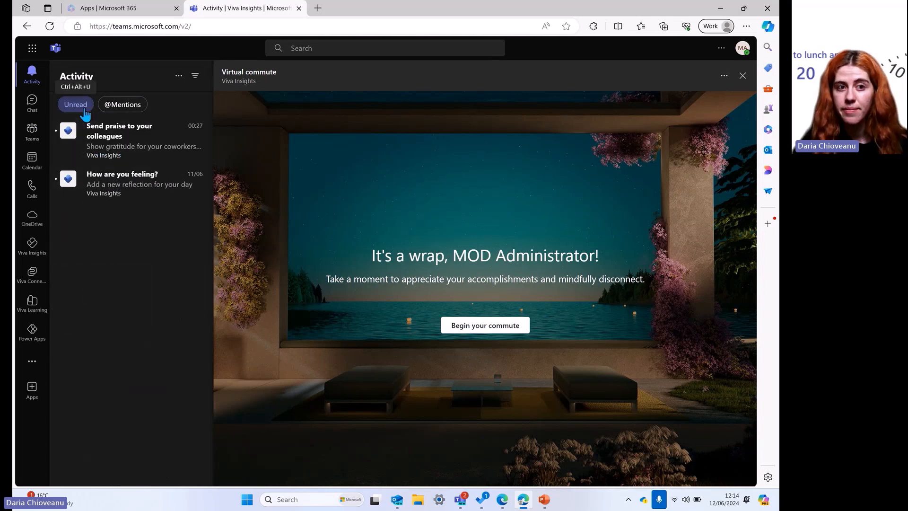
click(132, 142)
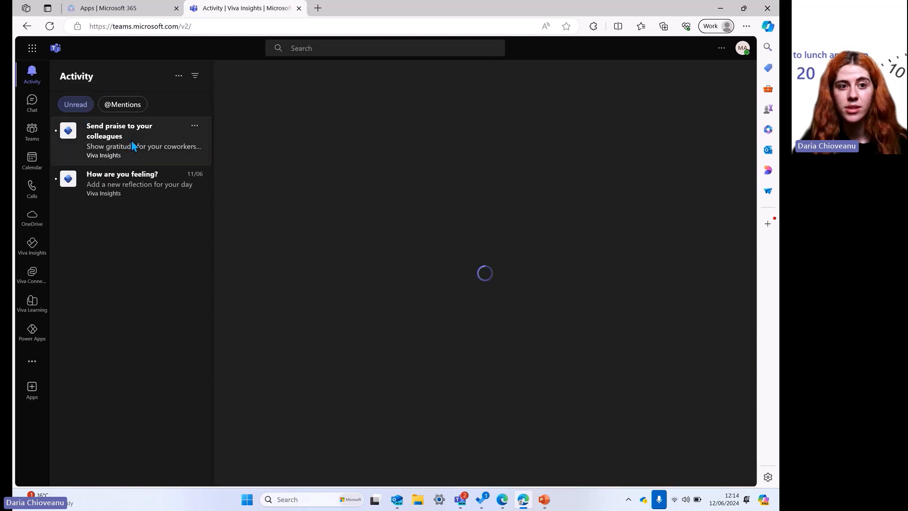
click(125, 190)
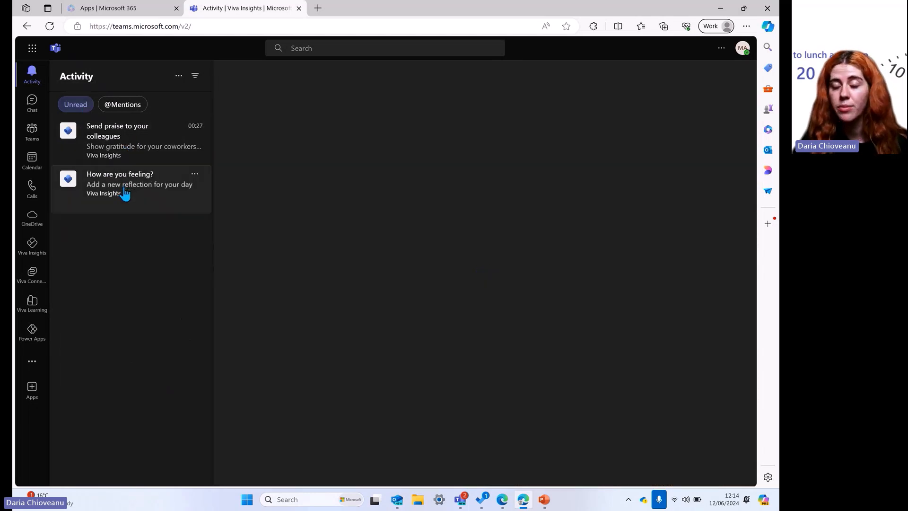
click(122, 105)
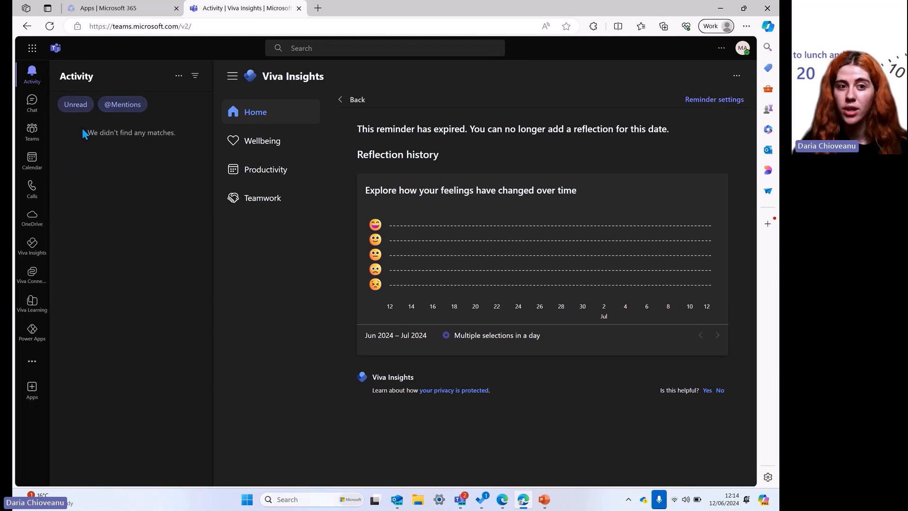
click(79, 105)
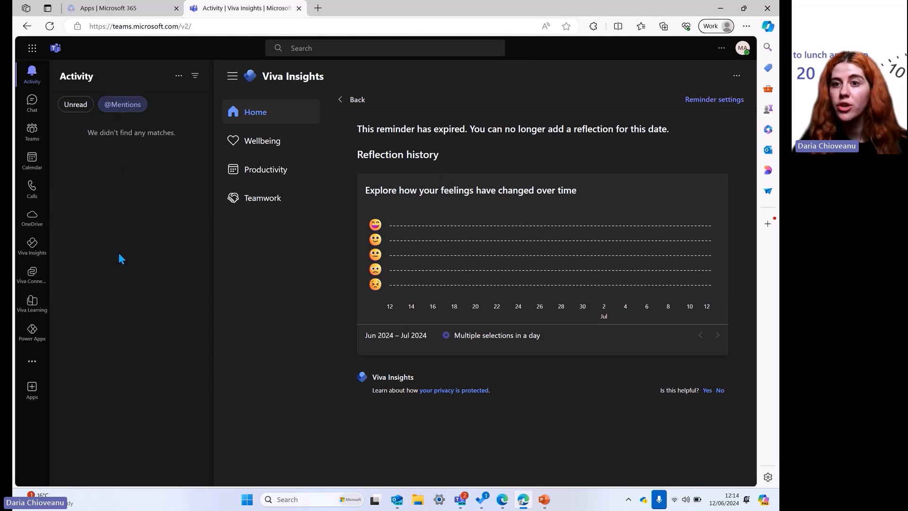
click(123, 109)
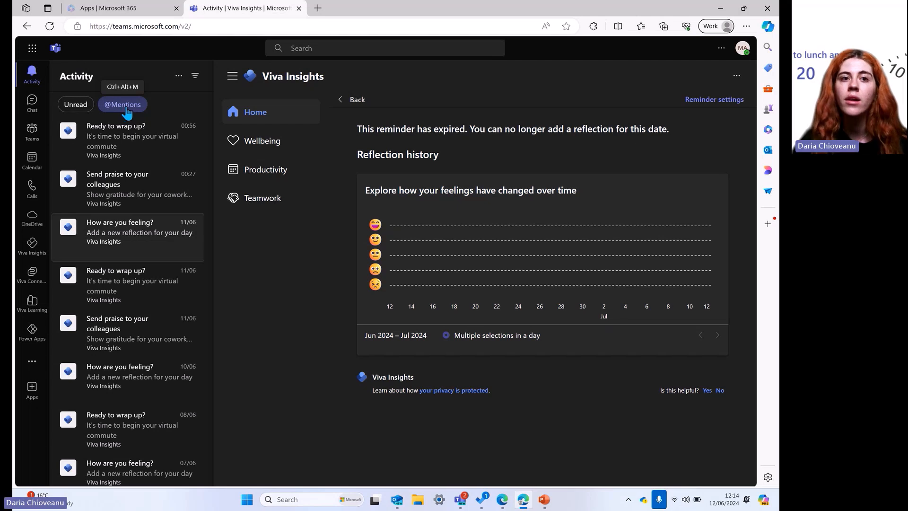
- Filter the Activity feed by the keyword "insights" and look through the matching notifications
click(195, 77)
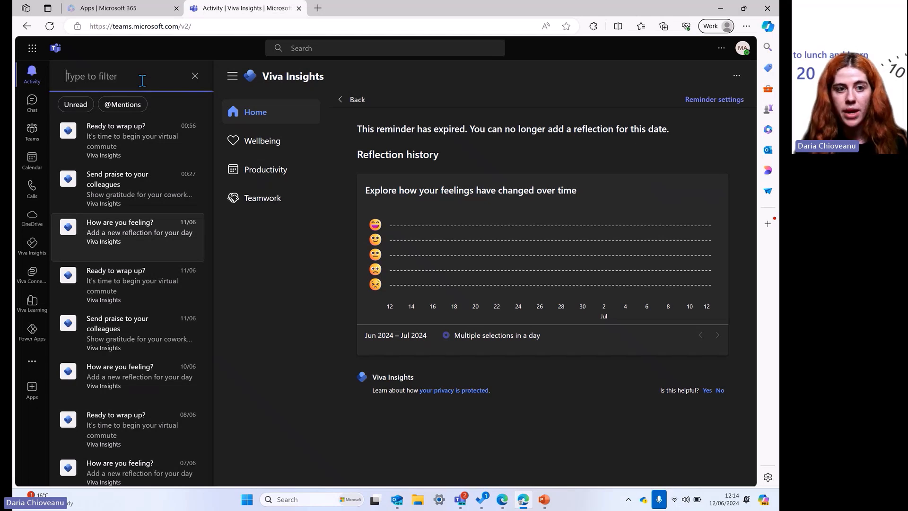
text(inisghts)
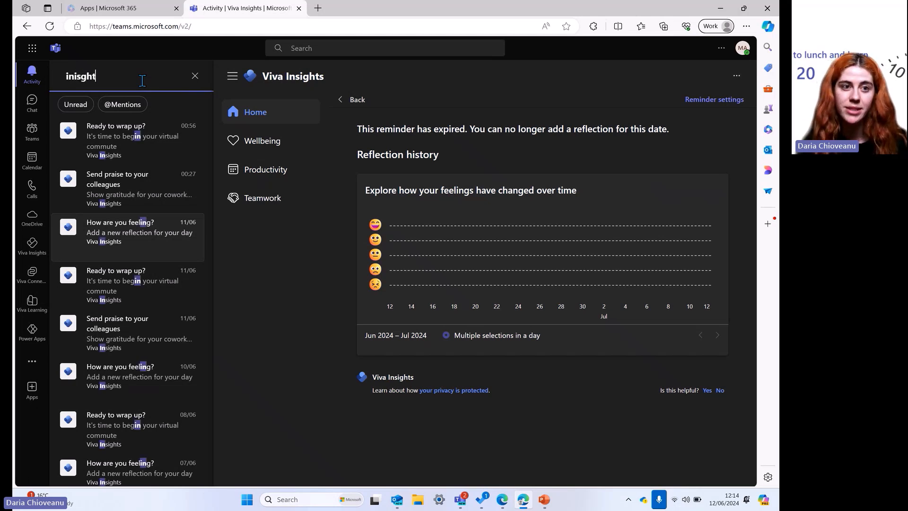
key(BackSpace)
key(BackSpace)
key(BackSpace)
key(BackSpace)
key(BackSpace)
key(BackSpace)
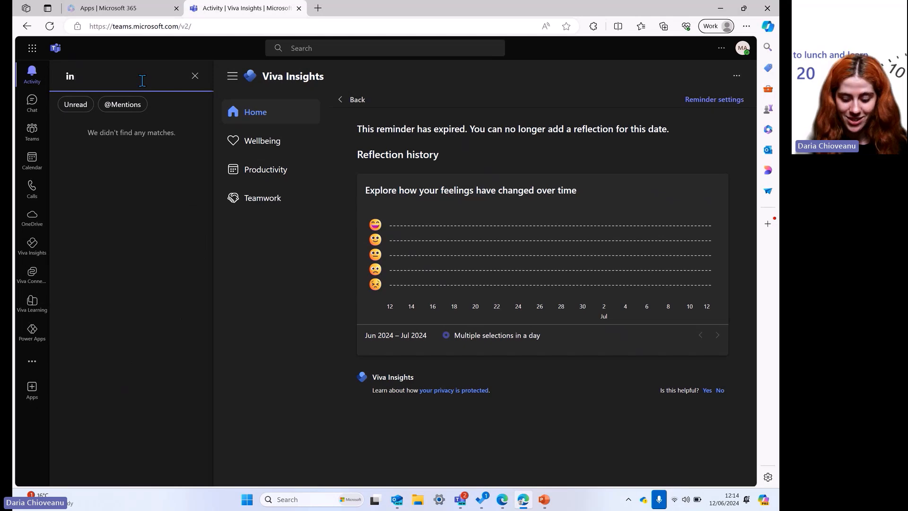
text(sights)
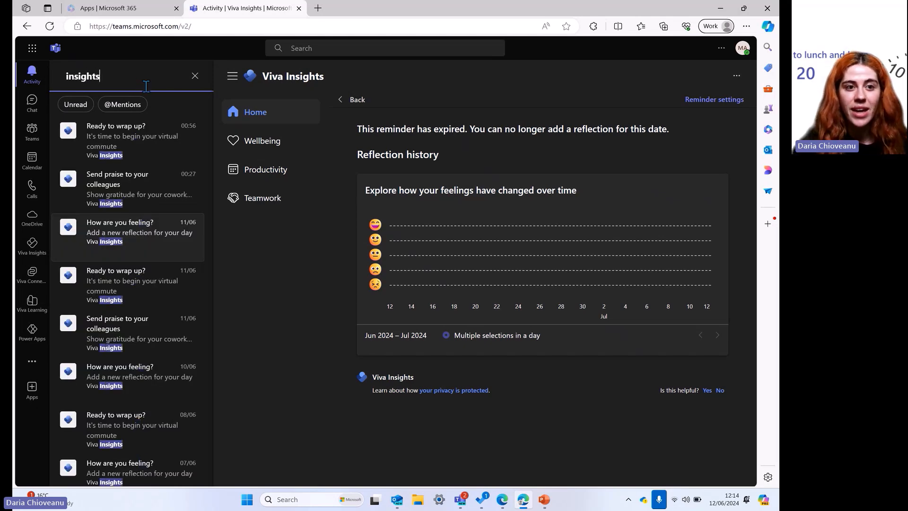
scroll(124, 227, down, 3)
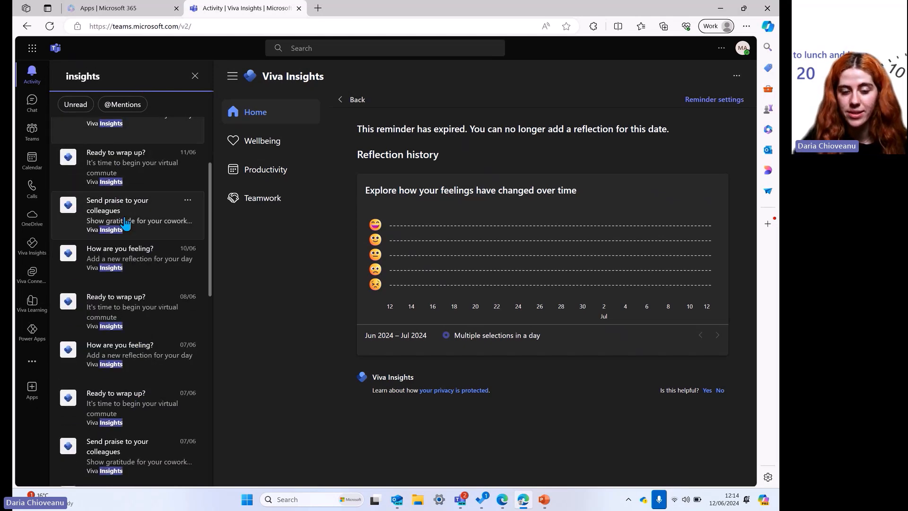
- Clear the "insights" keyword filter from the Activity feed and open its notification settings
scroll(118, 236, up, 3)
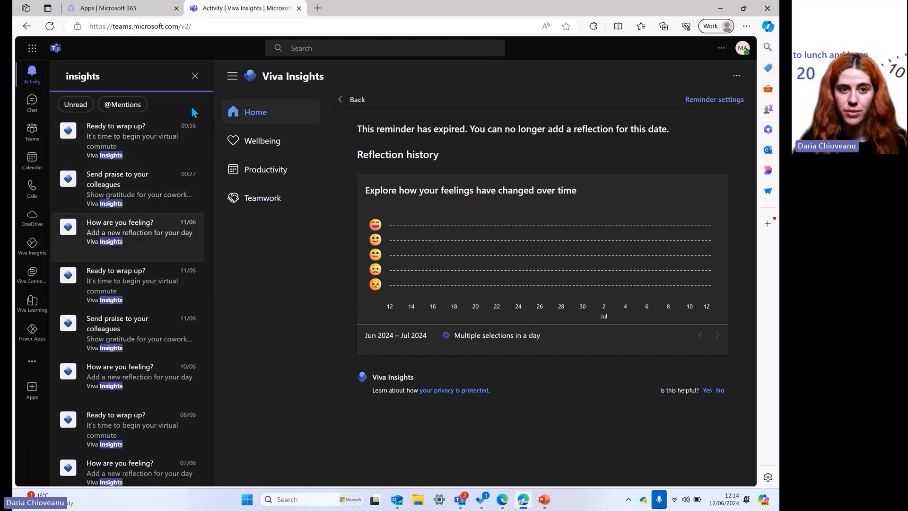
click(194, 77)
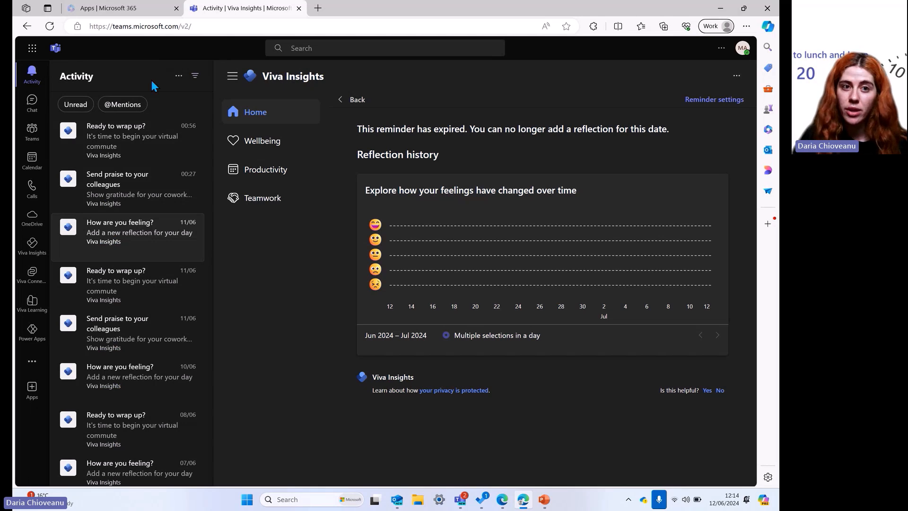
click(179, 77)
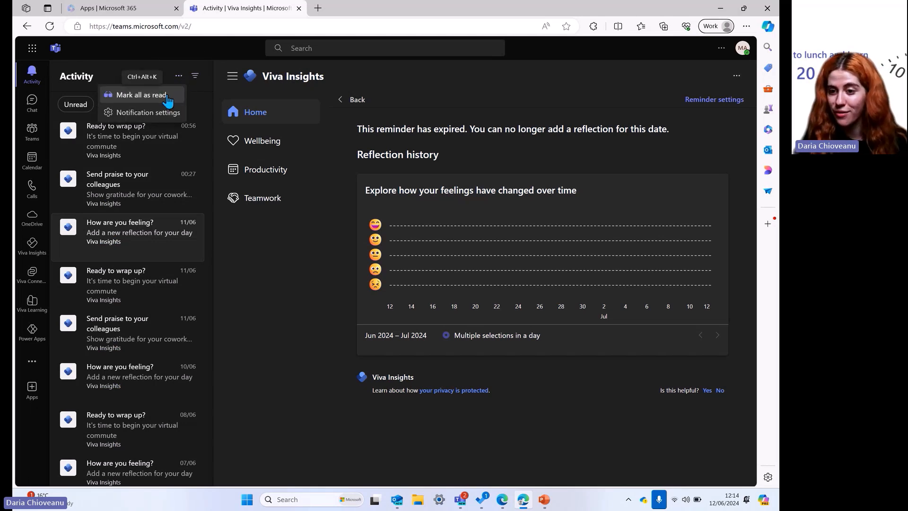
click(136, 114)
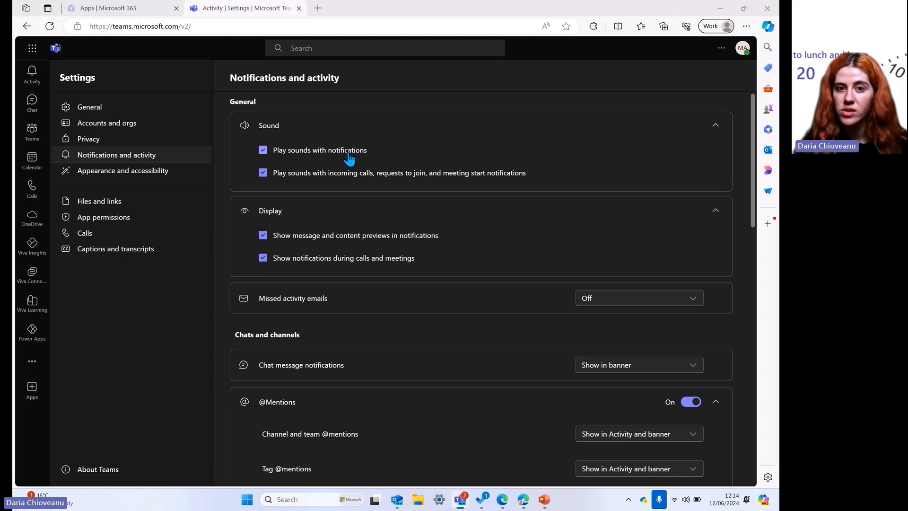
- Look through the notification settings for sound, display, chats and channels, meetings, people, calendar and apps, and return to the Activity feed
scroll(454, 241, down, 1)
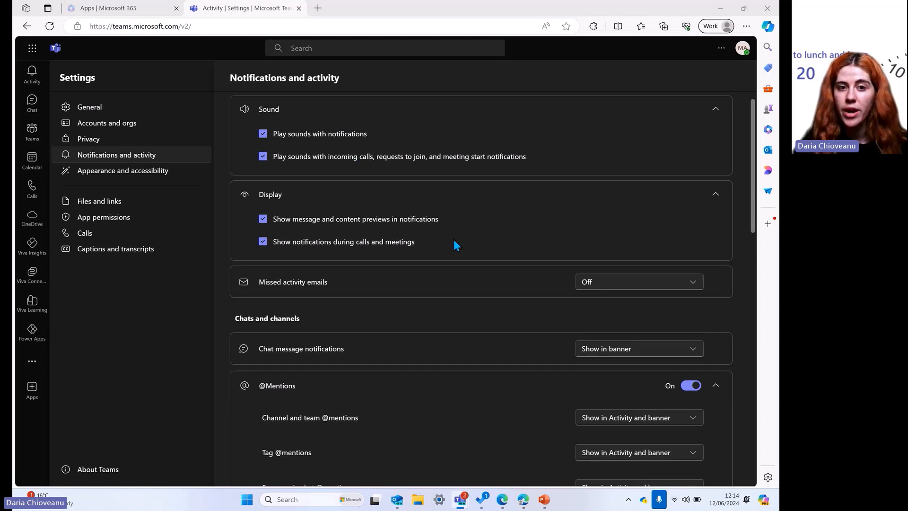
scroll(454, 239, down, 2)
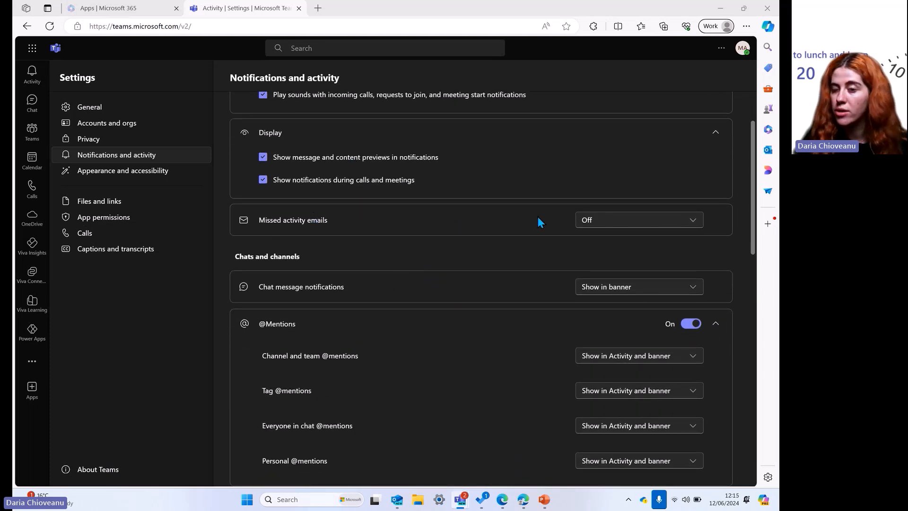
scroll(458, 292, down, 3)
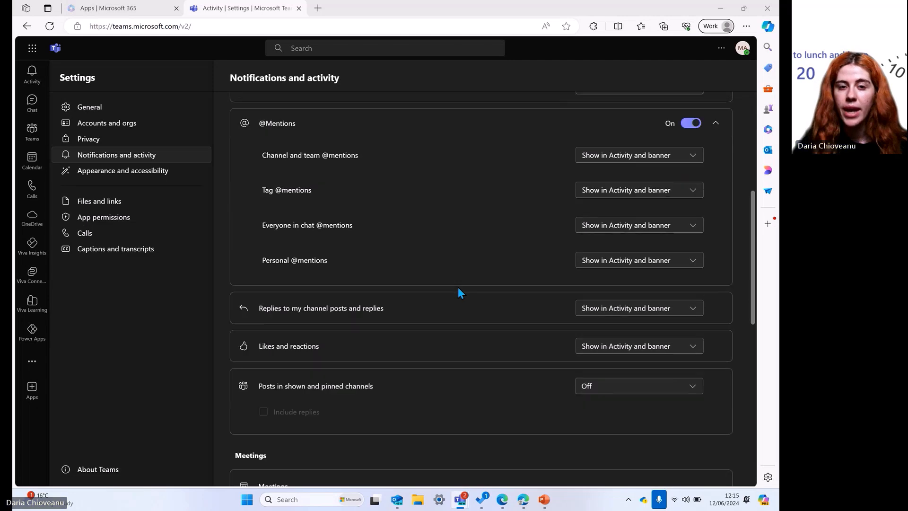
scroll(353, 224, down, 5)
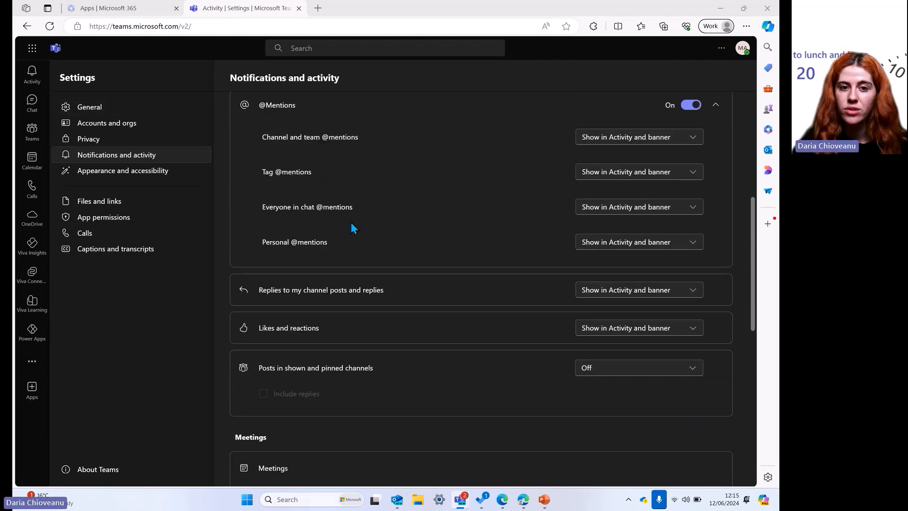
scroll(354, 223, down, 6)
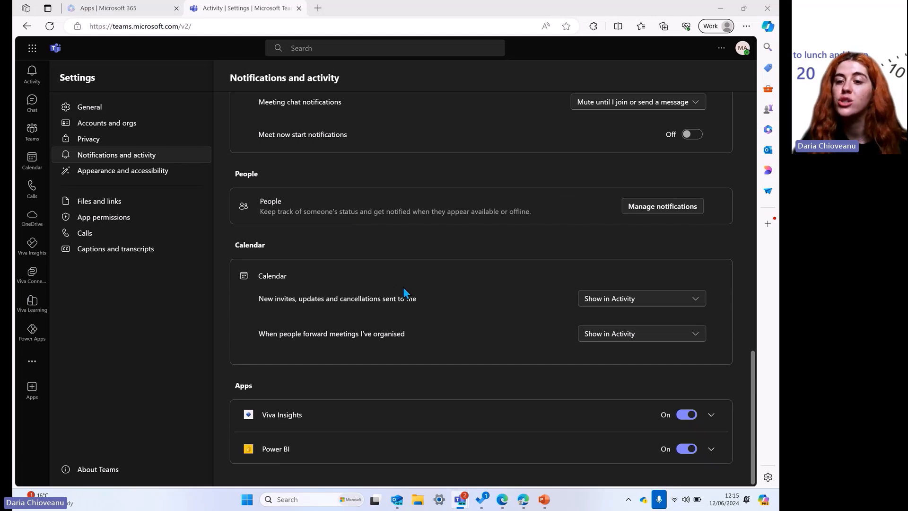
scroll(407, 286, up, 15)
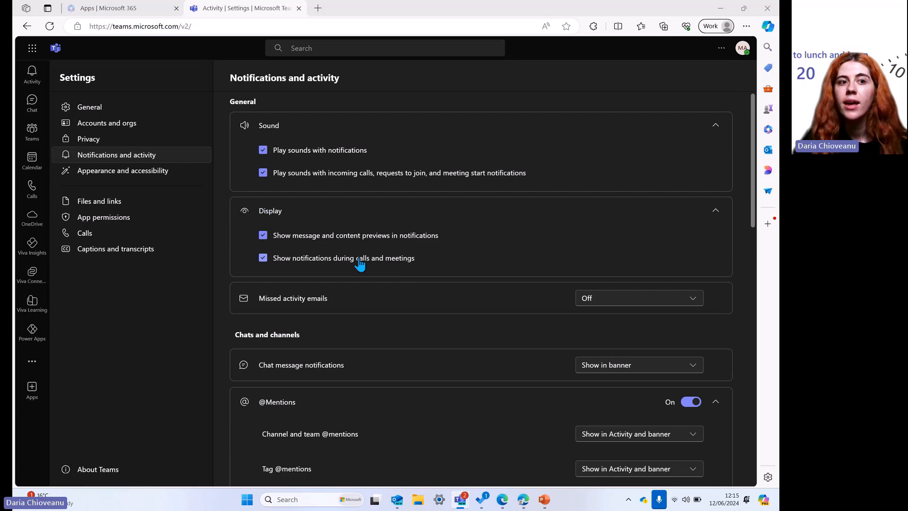
click(27, 93)
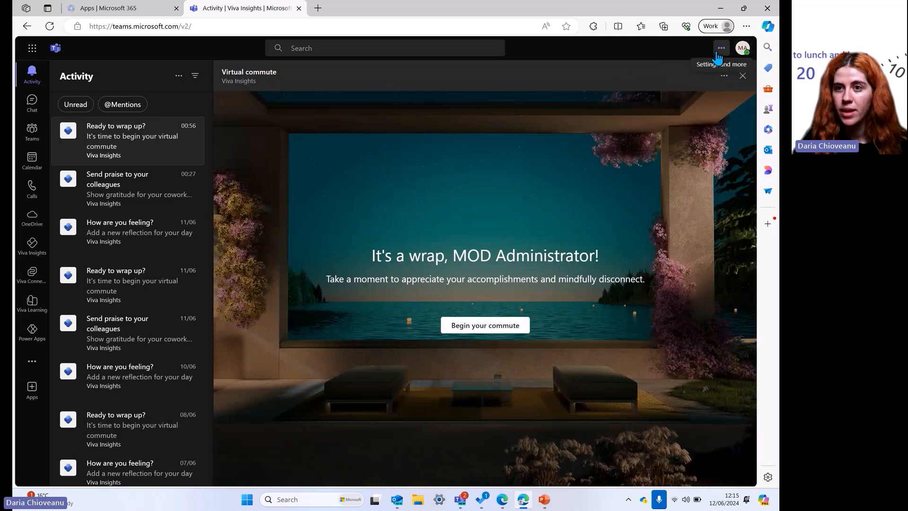
- Open the Teams settings and review the General and the Accounts and orgs sections
click(721, 47)
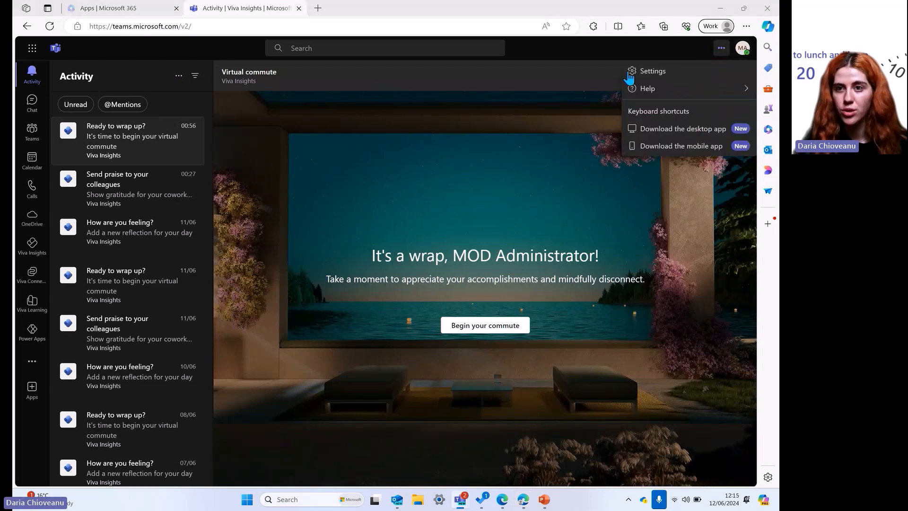
click(660, 73)
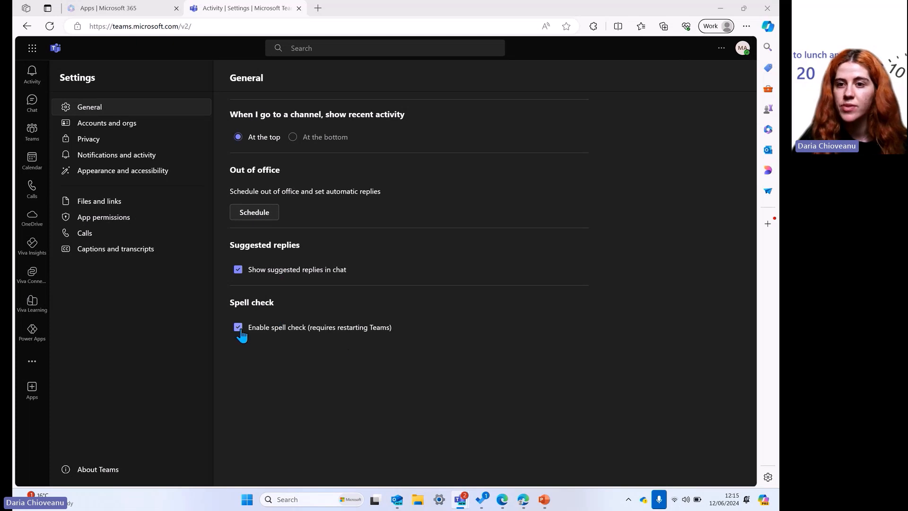
click(111, 128)
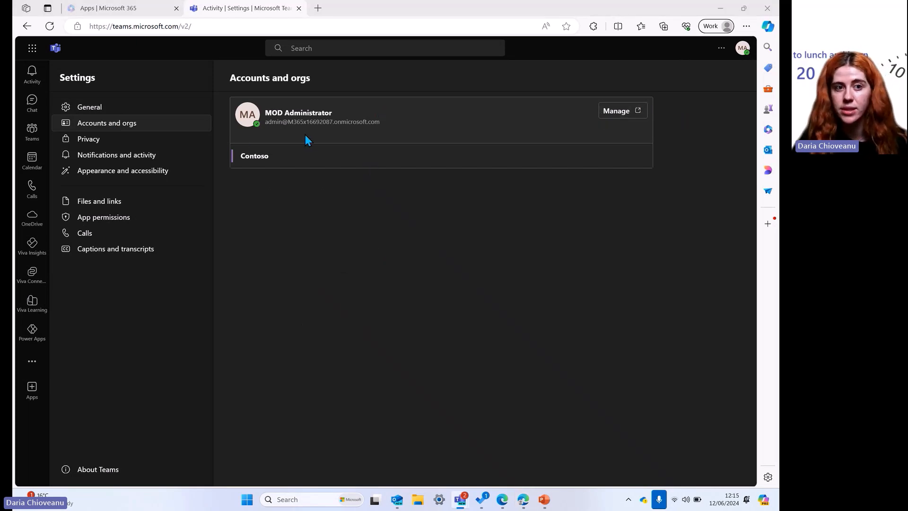
- Review the Privacy settings, from do not disturb and blocked contacts through read receipts to work location sharing
click(113, 144)
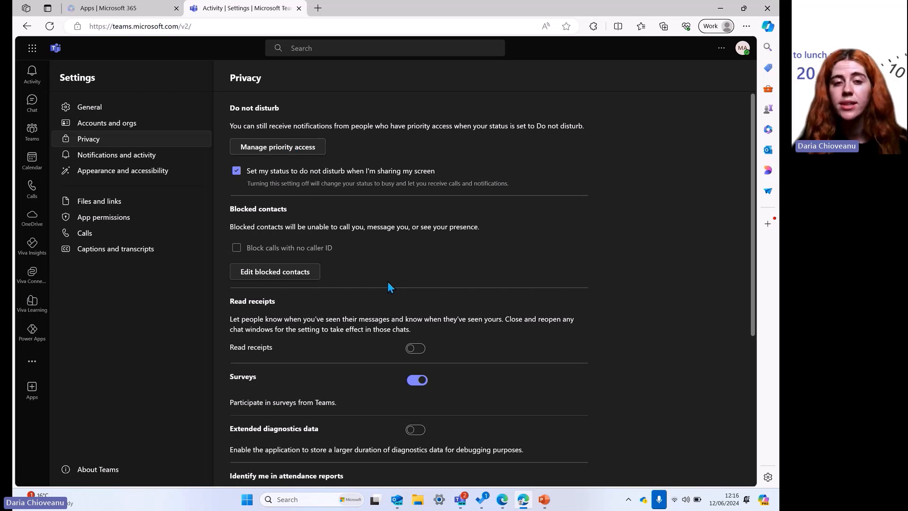
scroll(387, 280, down, 1)
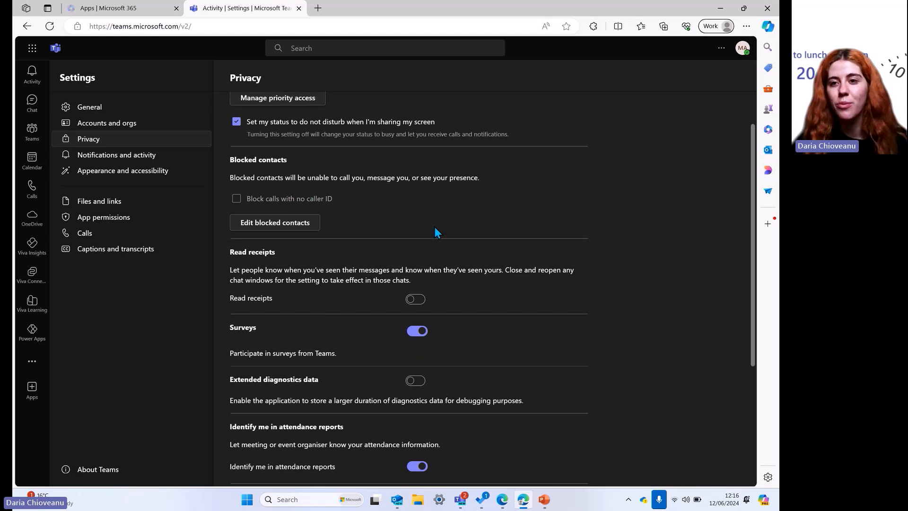
scroll(430, 226, down, 2)
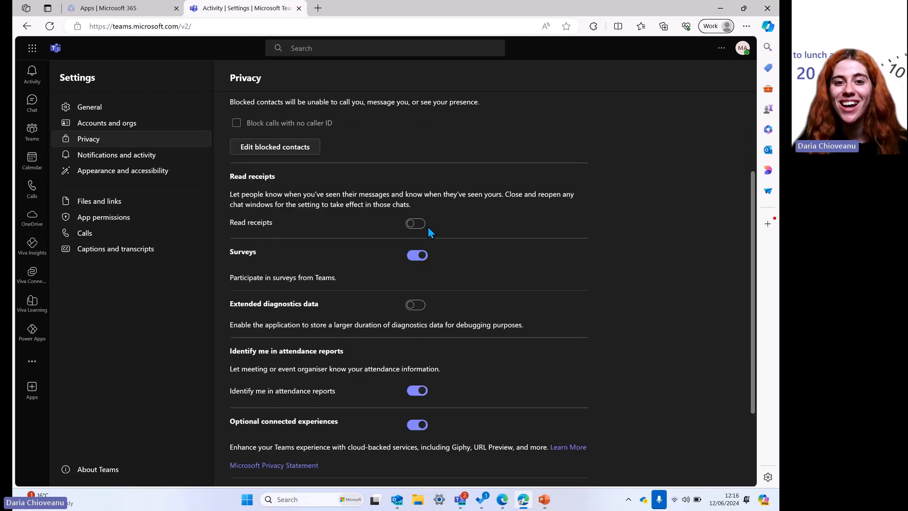
scroll(428, 227, down, 1)
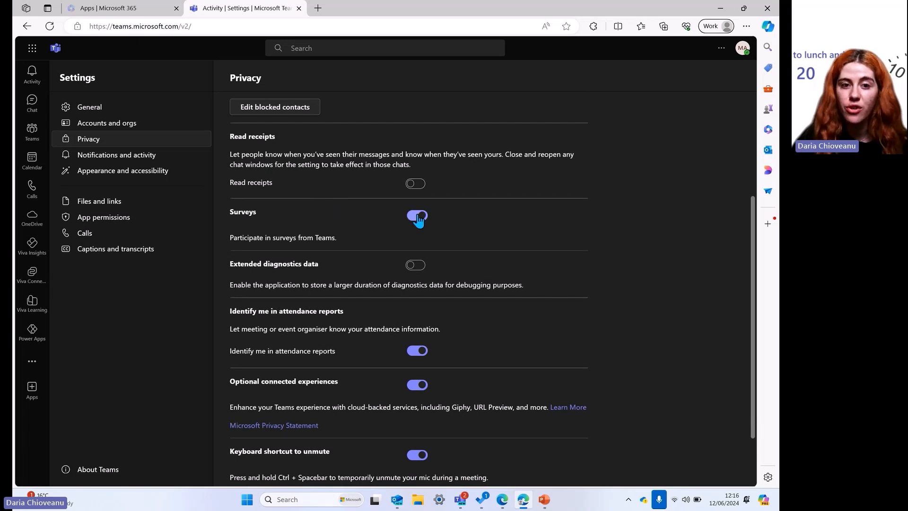
scroll(429, 268, down, 1)
scroll(492, 284, down, 1)
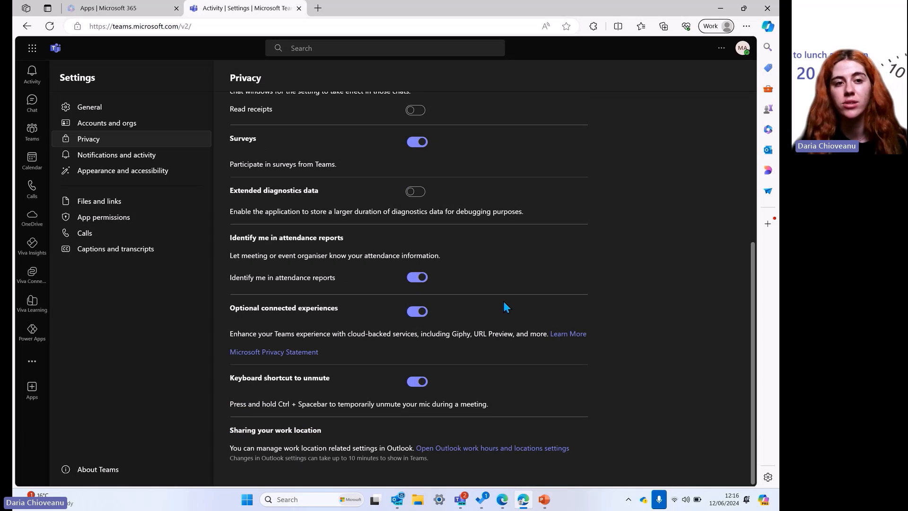
- Open the Appearance and accessibility settings, keep the Dark theme, and review the chat density, language and translation options
click(113, 182)
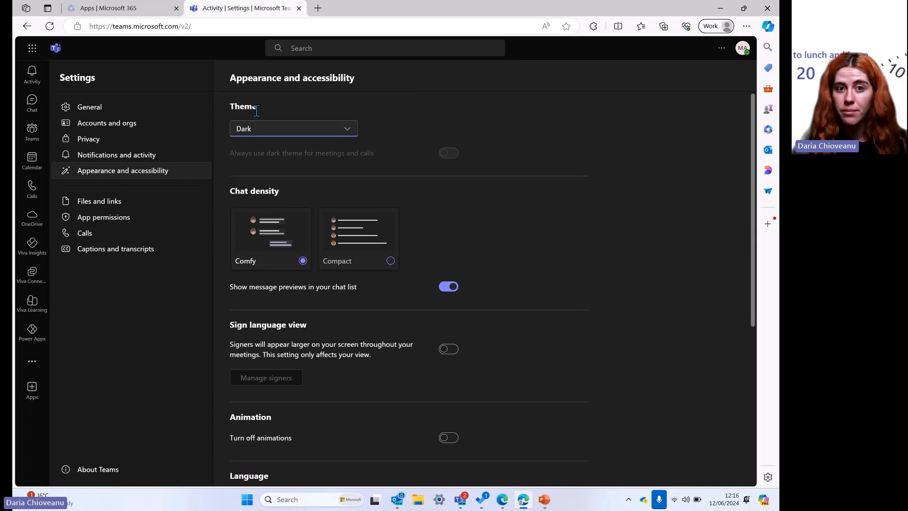
click(276, 132)
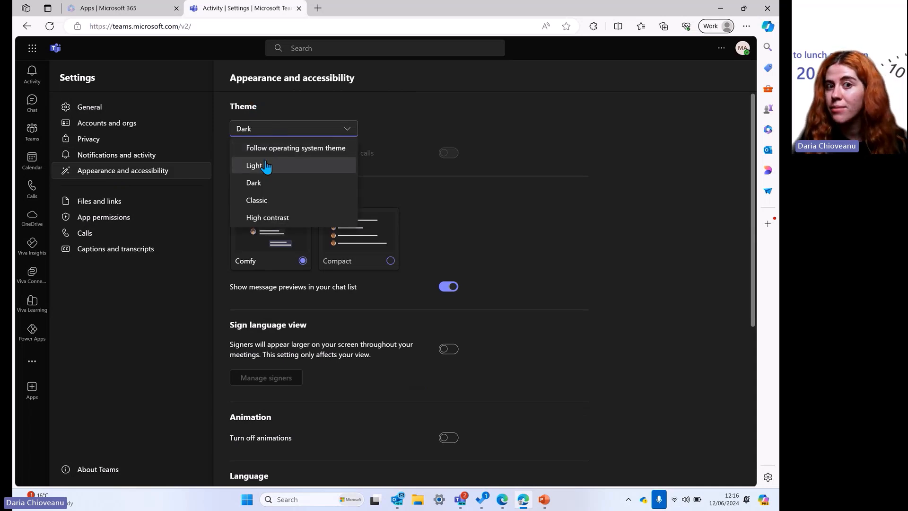
click(268, 186)
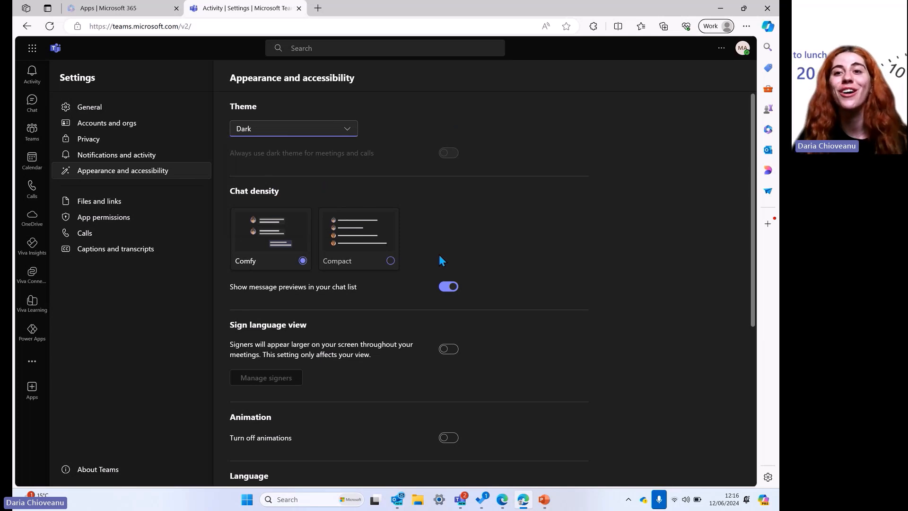
scroll(390, 296, down, 1)
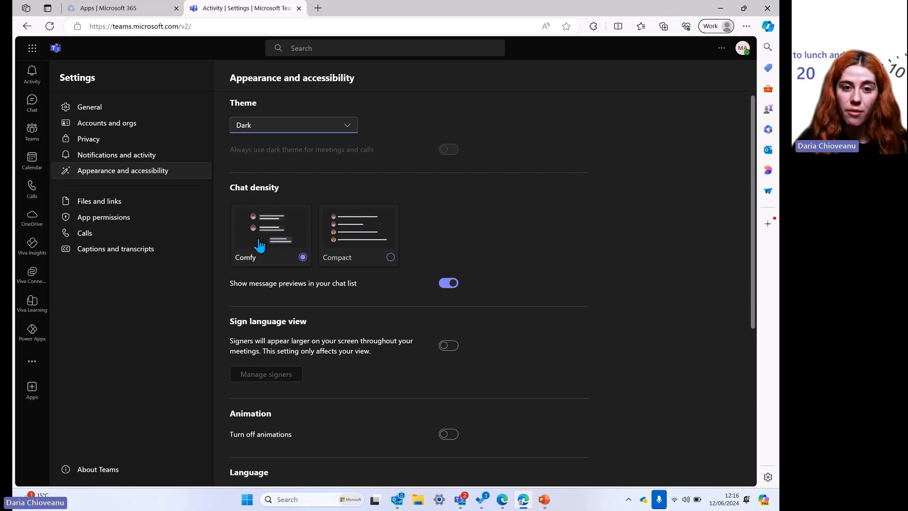
scroll(387, 300, down, 2)
scroll(387, 301, down, 3)
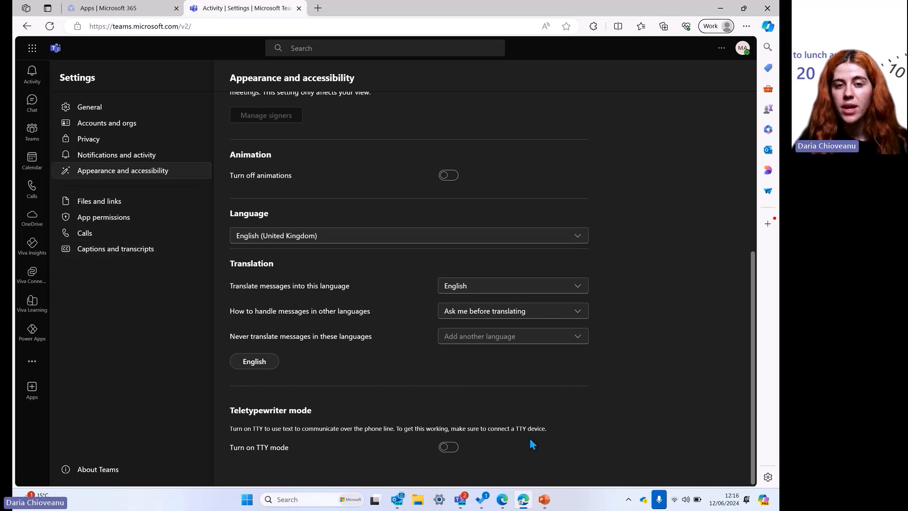
- View the options for where Word, PowerPoint and Excel files open in the Files and links settings, leaving Teams selected
click(127, 202)
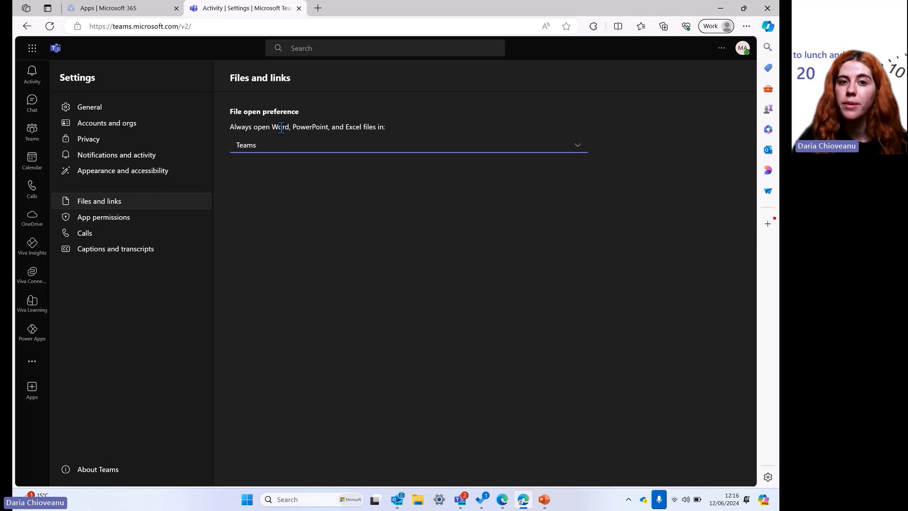
click(363, 150)
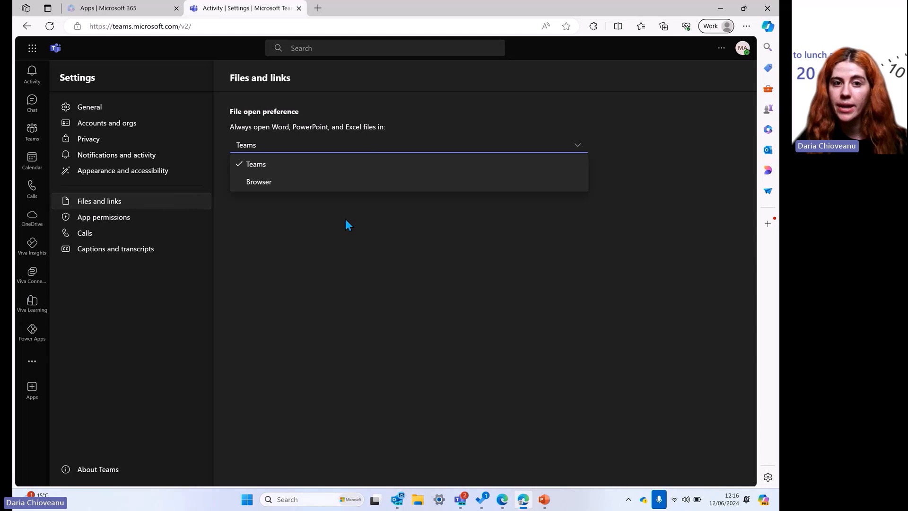
click(387, 306)
- Look through the list of apps in the App permissions settings
click(160, 222)
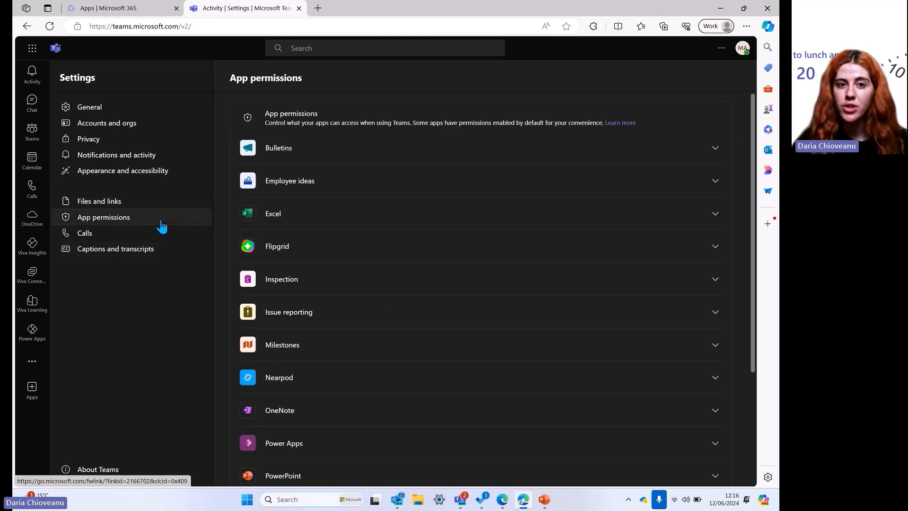
scroll(346, 256, down, 2)
scroll(345, 260, down, 2)
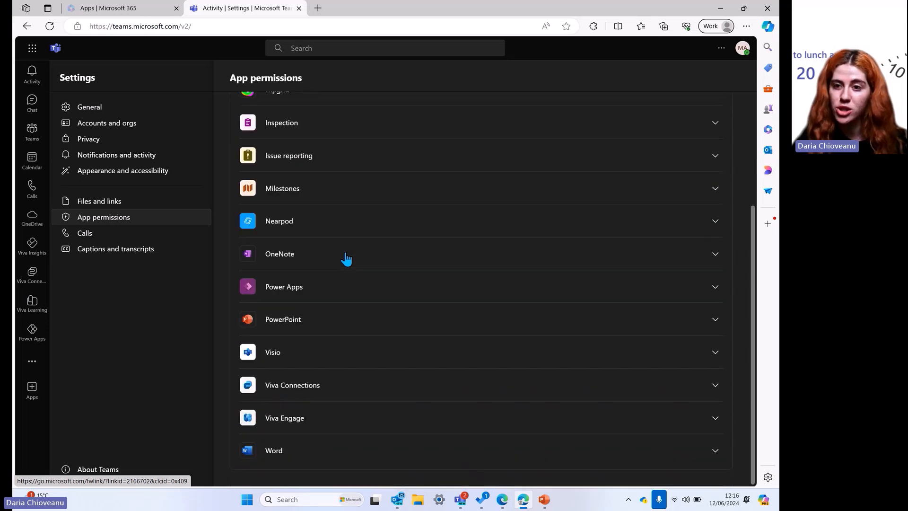
scroll(345, 259, up, 4)
scroll(345, 259, down, 4)
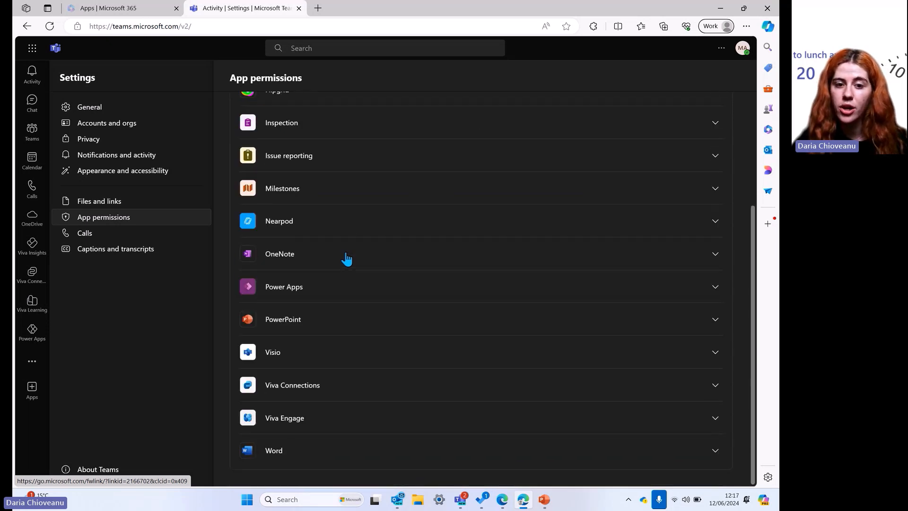
scroll(345, 259, up, 4)
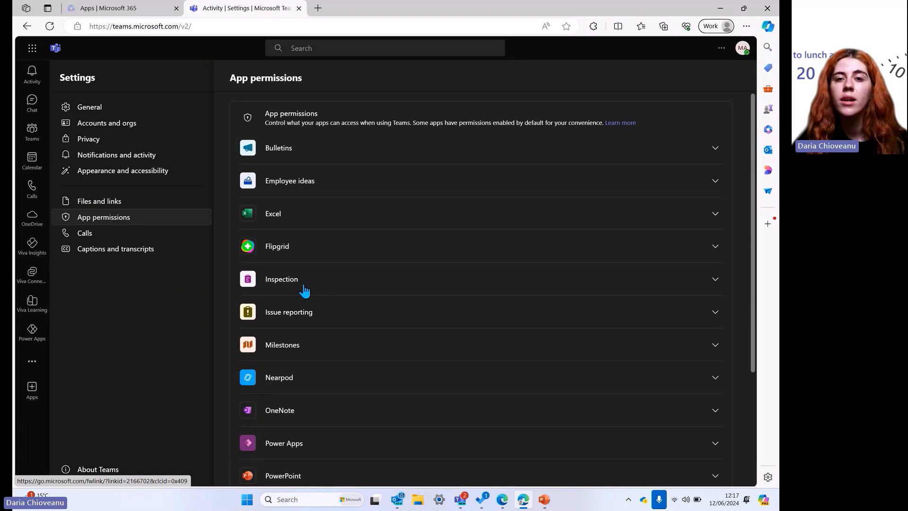
- Review the Calls settings and the Captions and transcripts settings
click(112, 237)
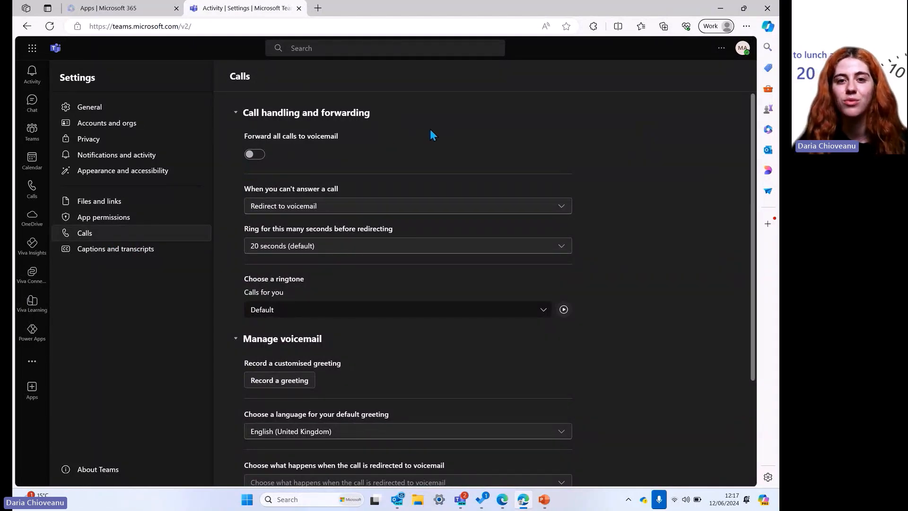
click(113, 261)
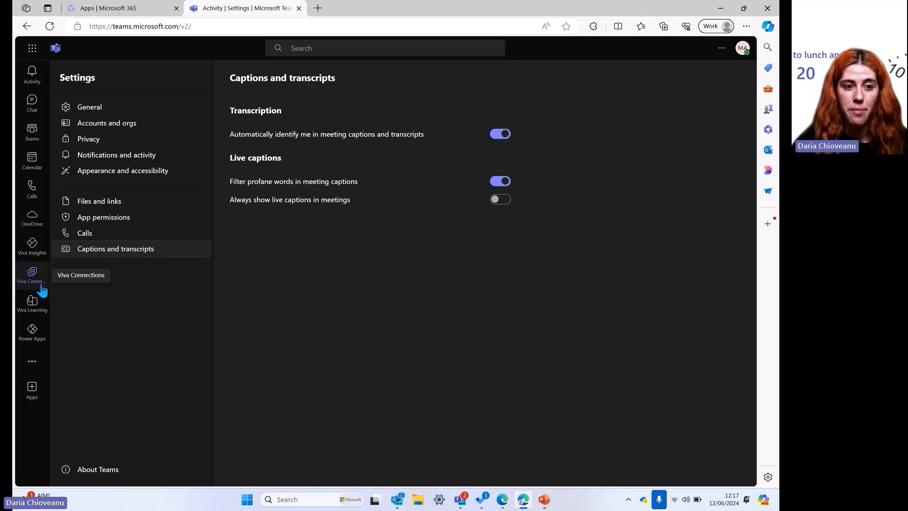
- Unpin Viva Insights from the app bar and open the list of additional apps
right_click(29, 252)
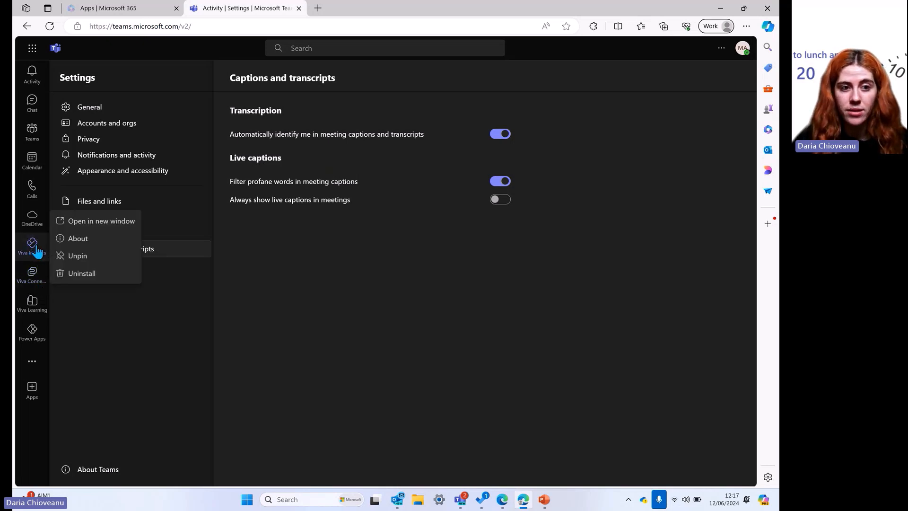
click(75, 257)
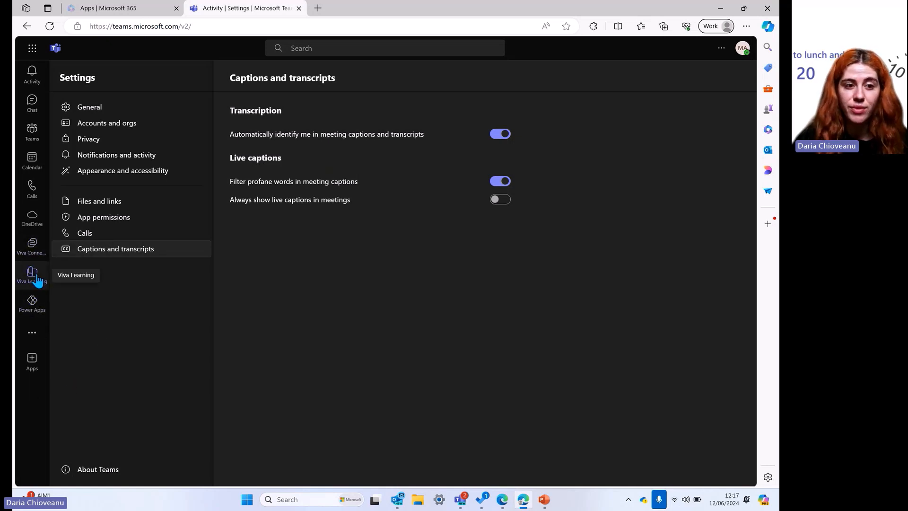
click(33, 339)
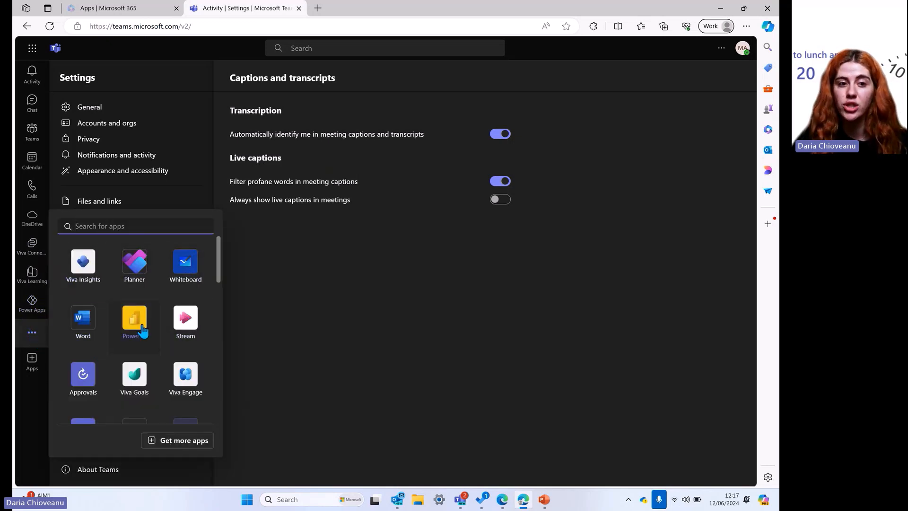
- Open Planner from the additional apps, pin it to the app bar, and view its My Day and My Tasks pages
click(136, 264)
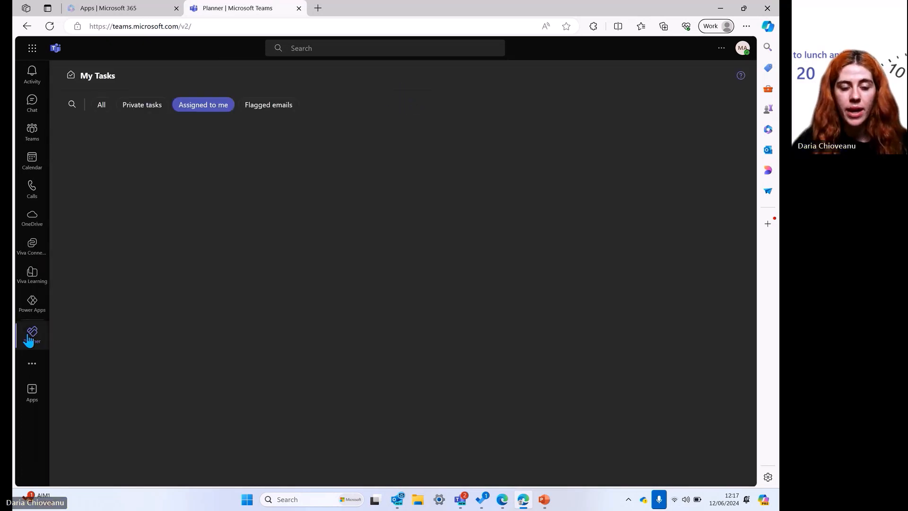
right_click(30, 339)
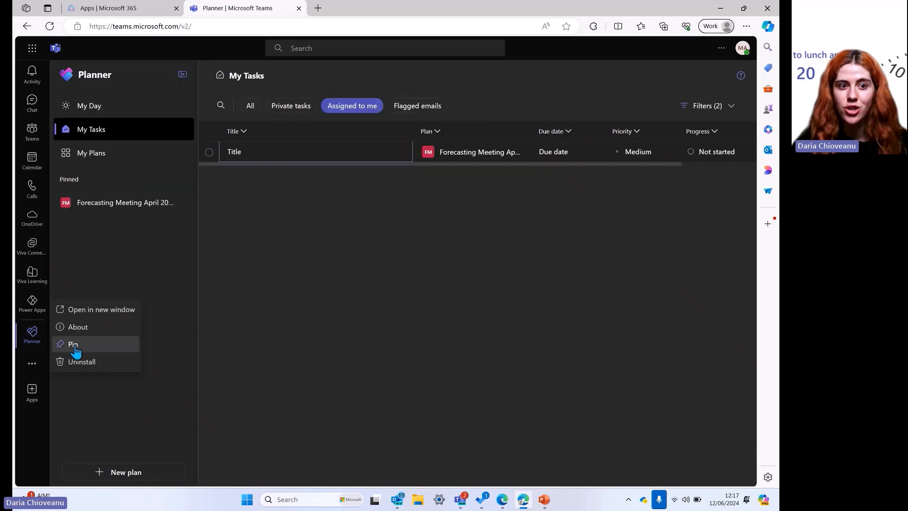
click(75, 346)
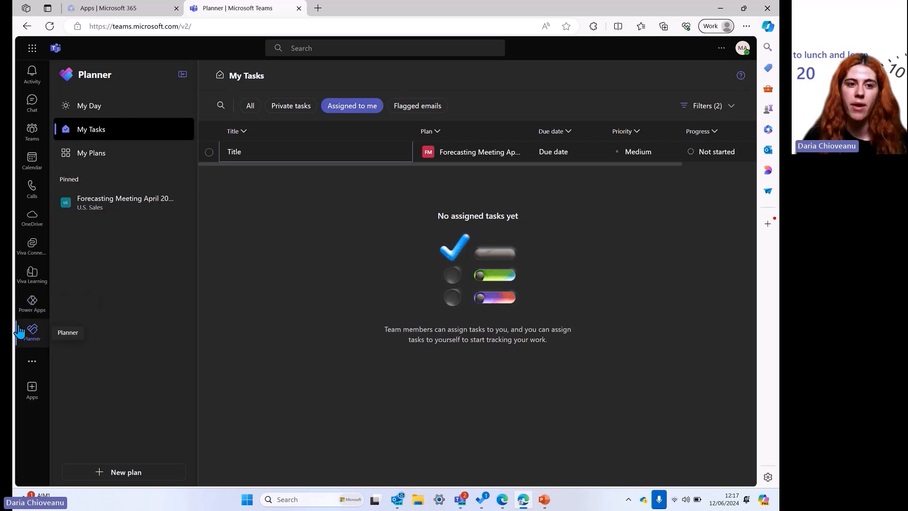
click(89, 112)
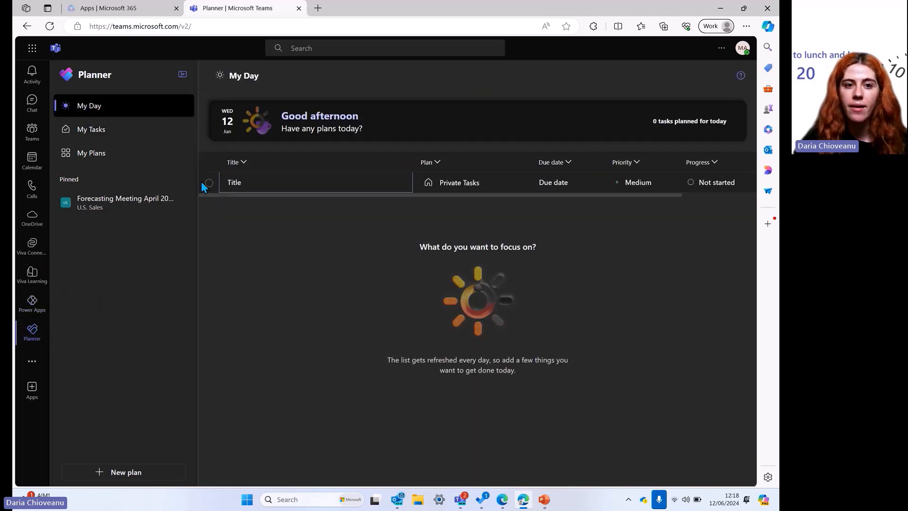
click(120, 138)
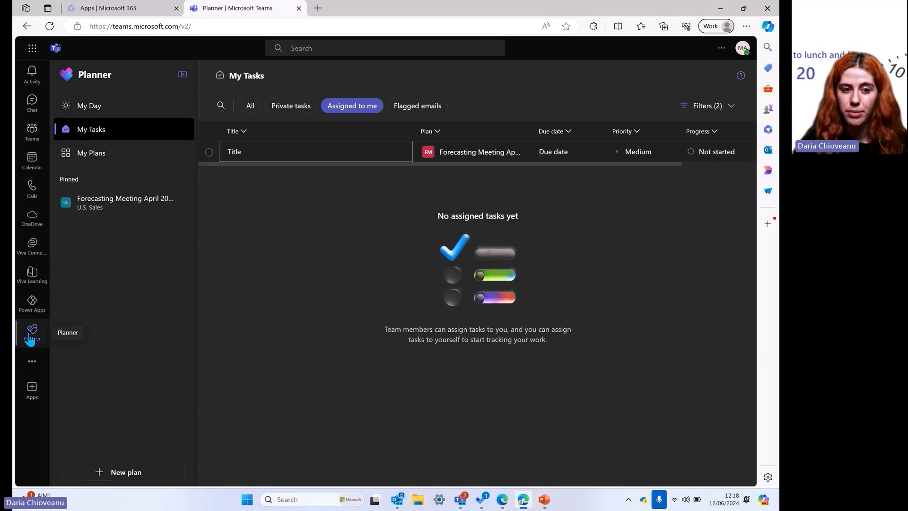
- Browse the Teams app store and show the apps in the Built by Microsoft category
click(33, 396)
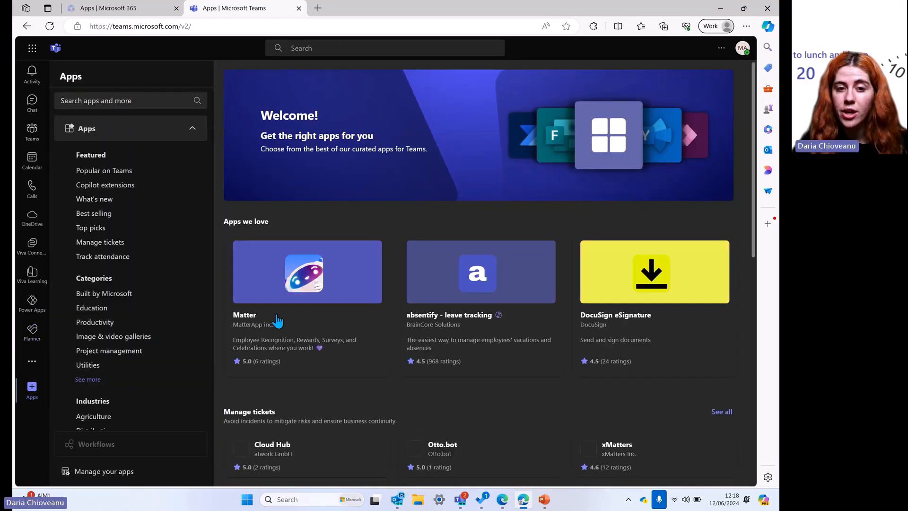
scroll(278, 321, down, 5)
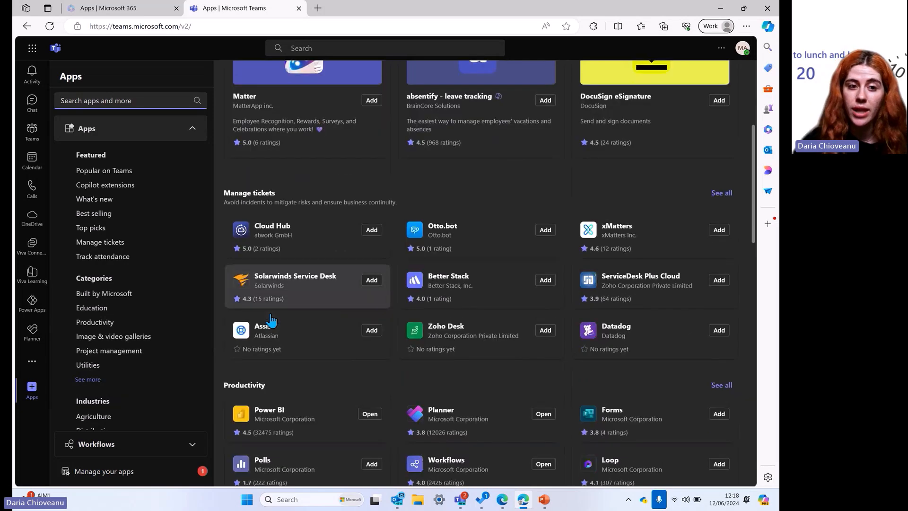
click(117, 298)
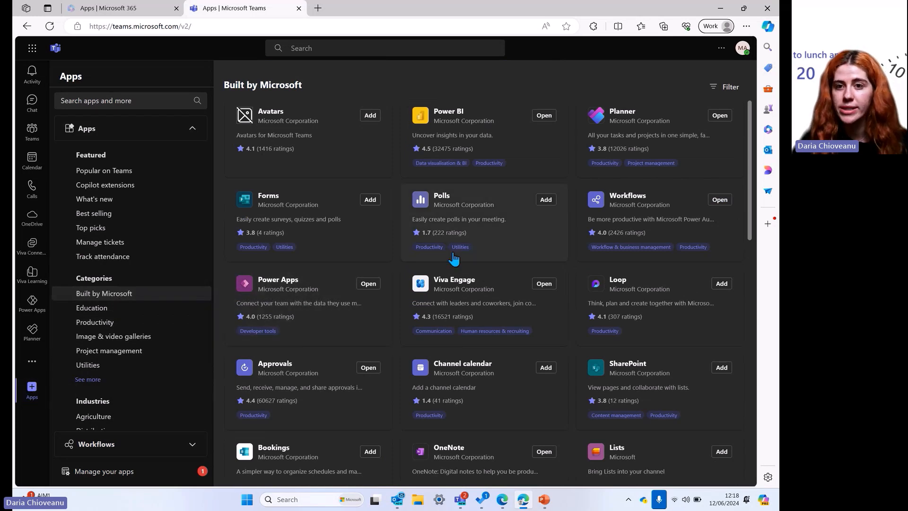
- Try to add Forms to the General channel of the U.S. Sales team, dismissing its tab configuration without saving
click(370, 201)
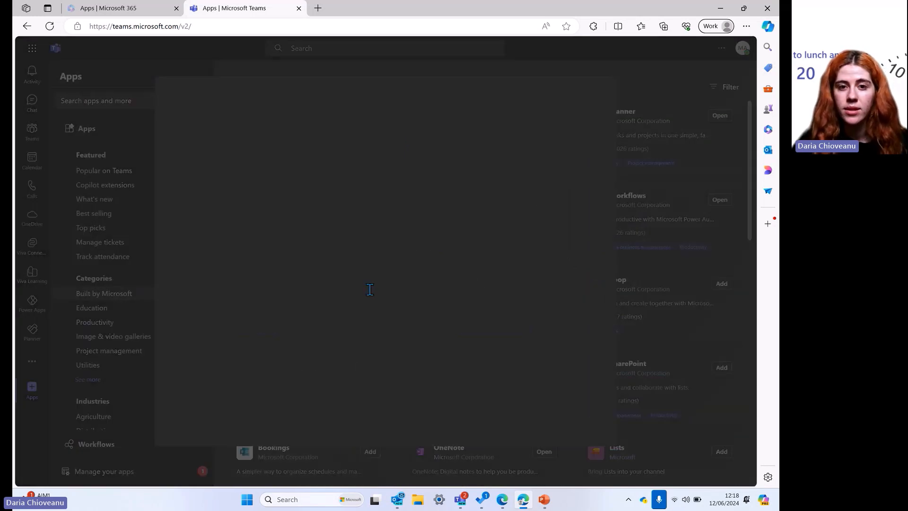
click(255, 136)
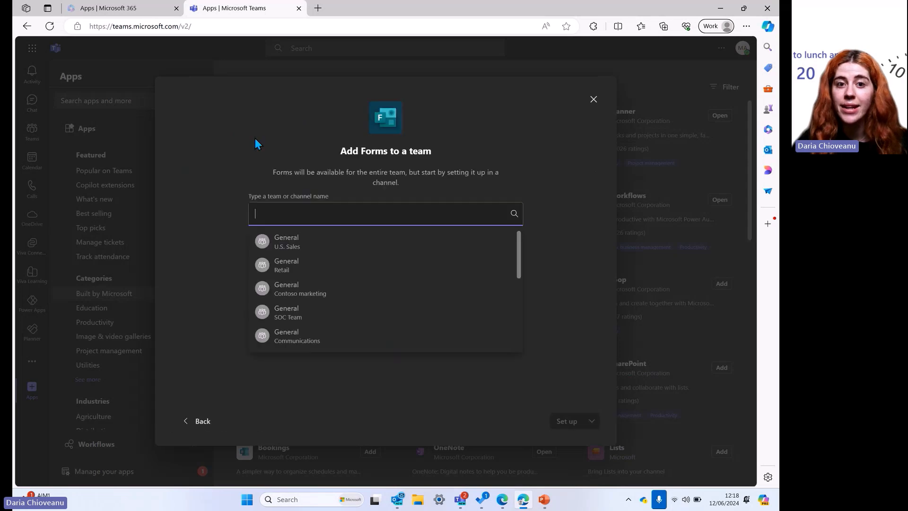
click(360, 243)
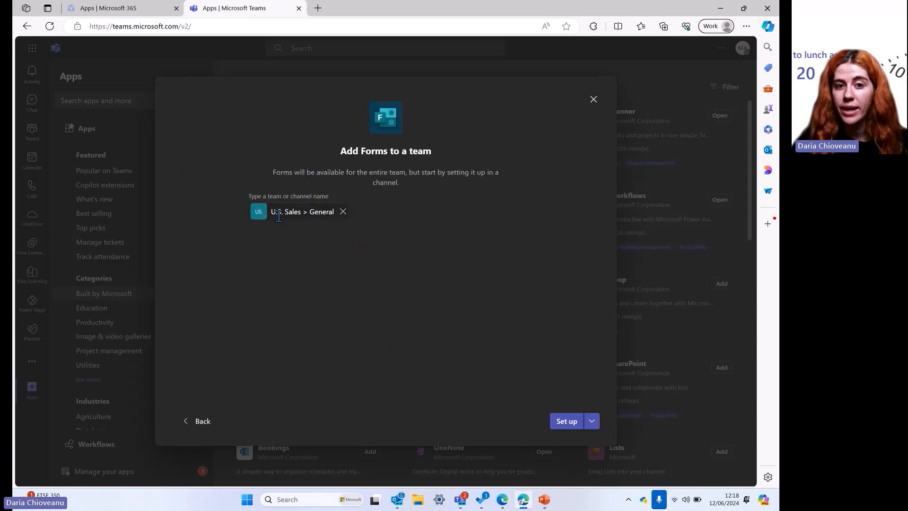
click(575, 420)
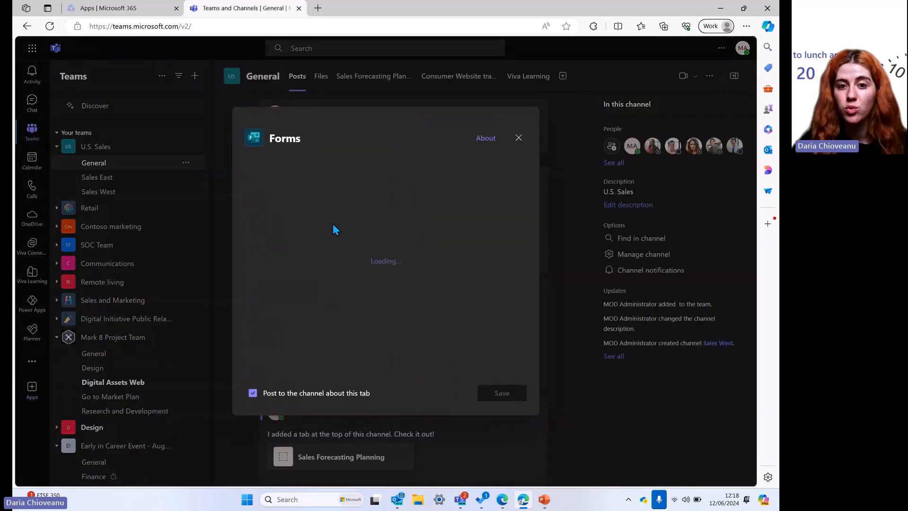
click(519, 139)
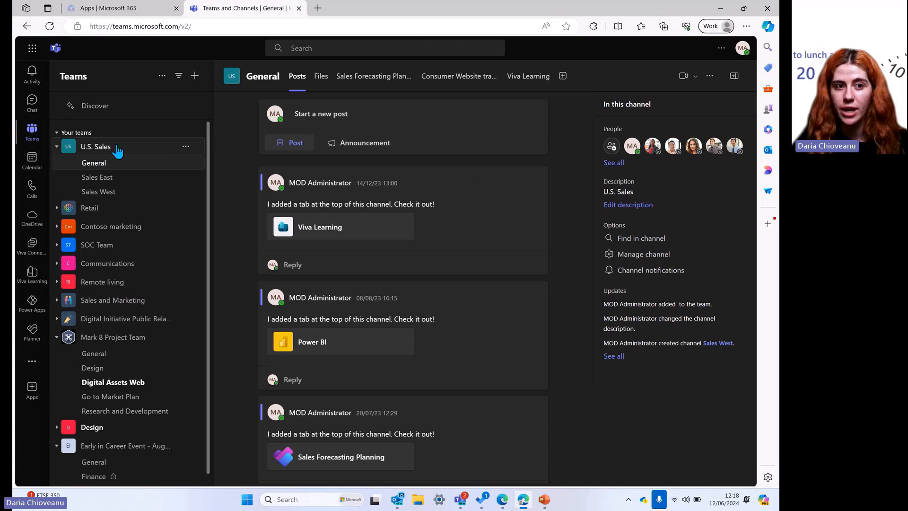
- Return to the chats, open What's new from the Teams help options, and look through the release notes on Microsoft Support
click(31, 111)
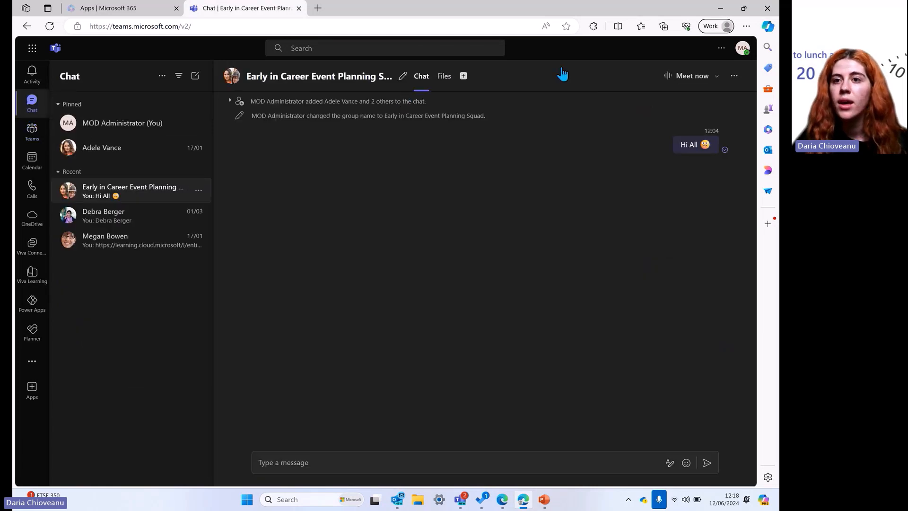
click(721, 49)
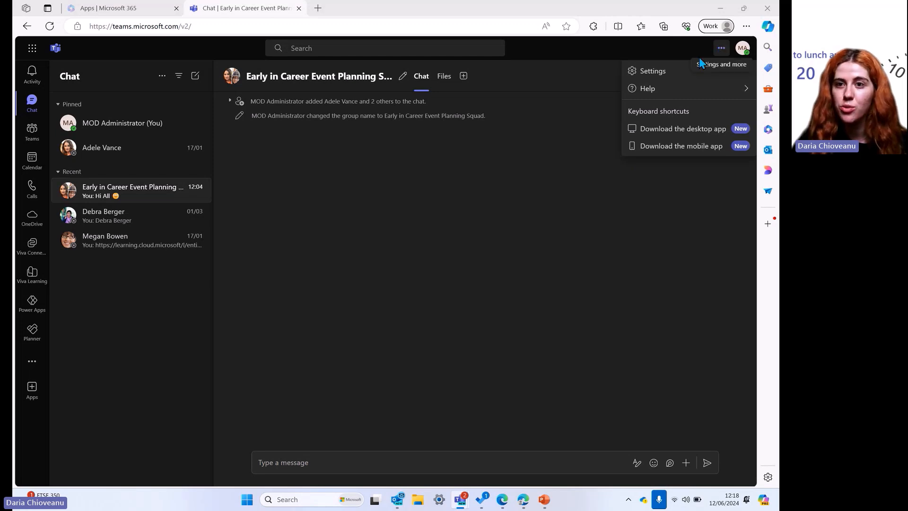
mouse_move(669, 92)
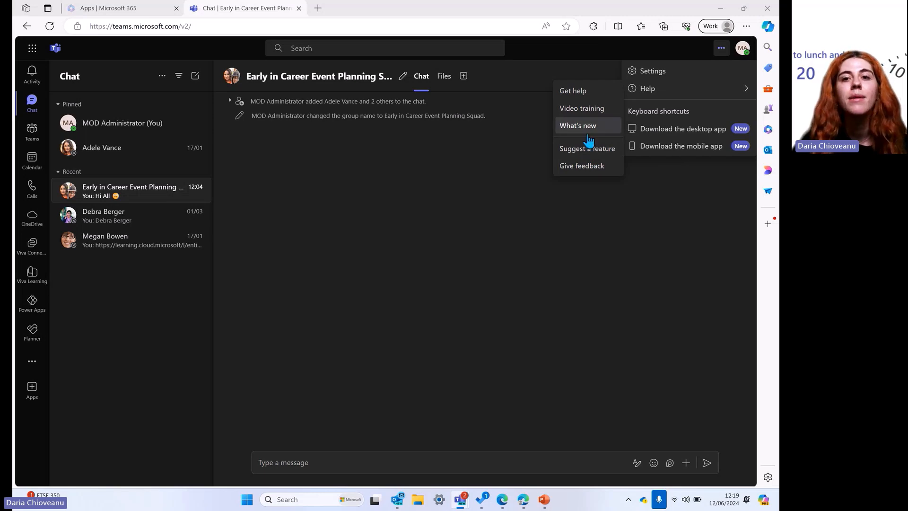
click(567, 129)
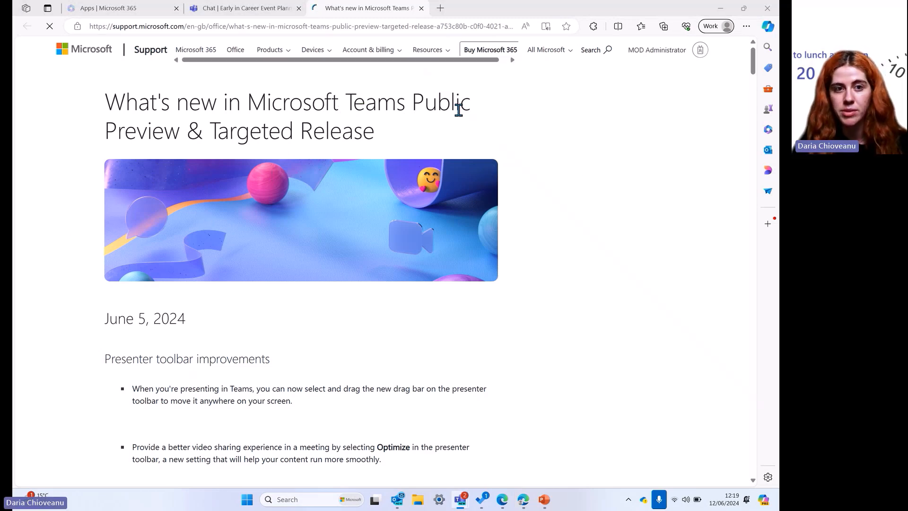
scroll(369, 293, down, 4)
scroll(364, 293, down, 15)
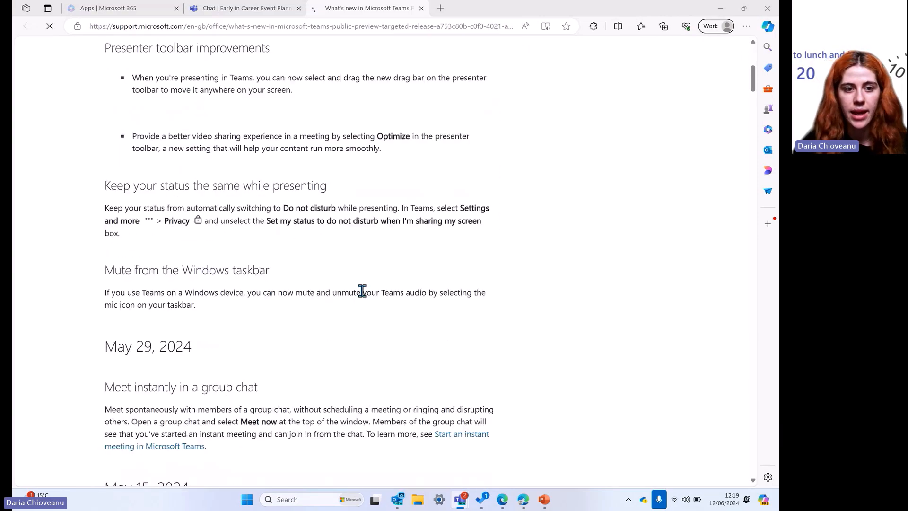
scroll(364, 293, down, 18)
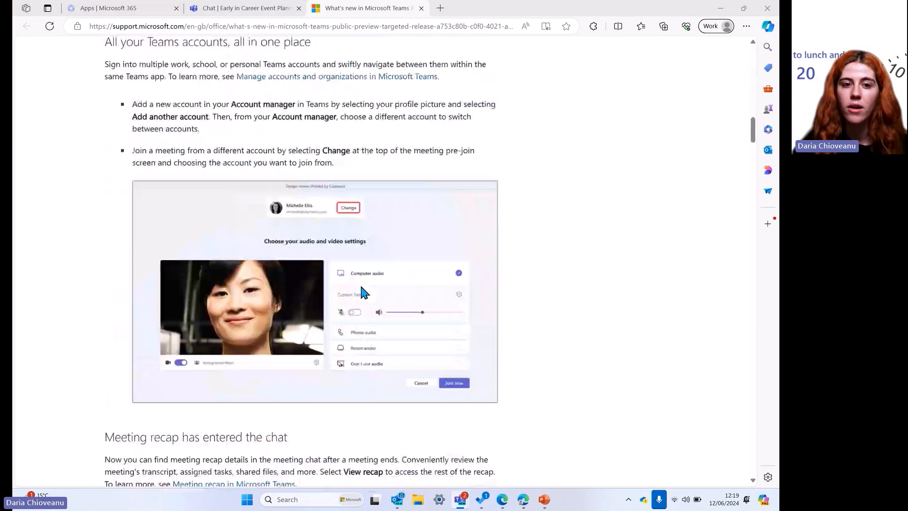
scroll(362, 290, down, 20)
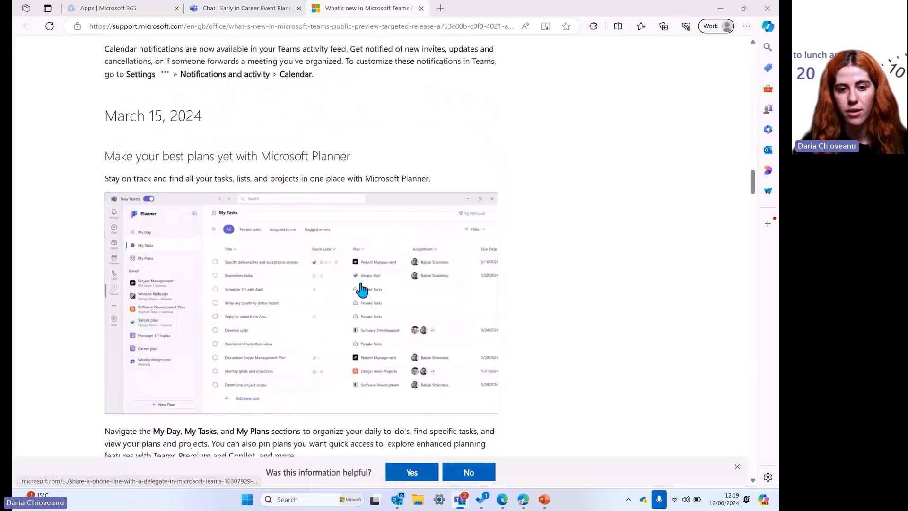